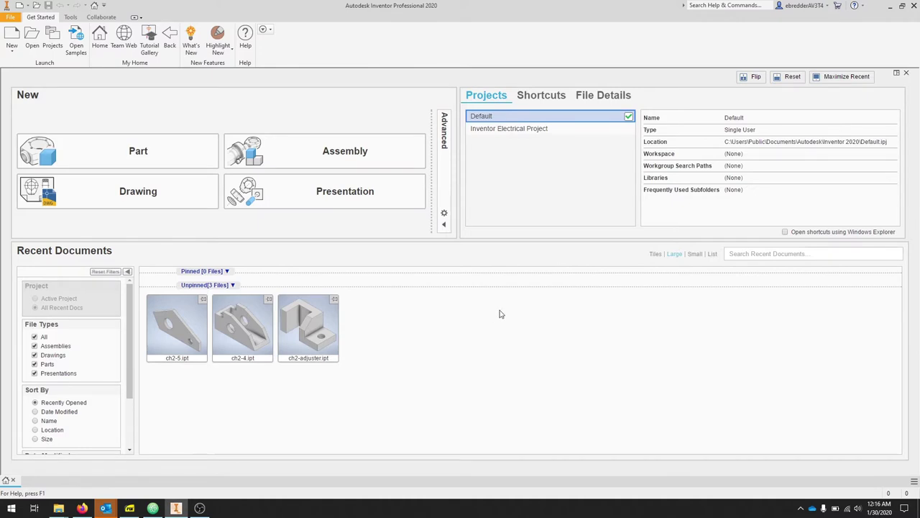
Create a new blank part file, Part1, from the Part tile on the home screen
left_click(132, 160)
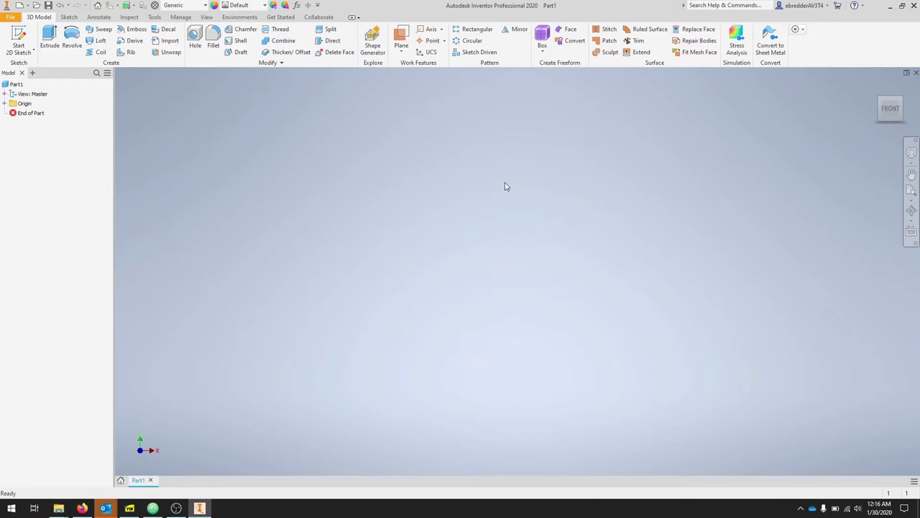
mouse_move(890, 108)
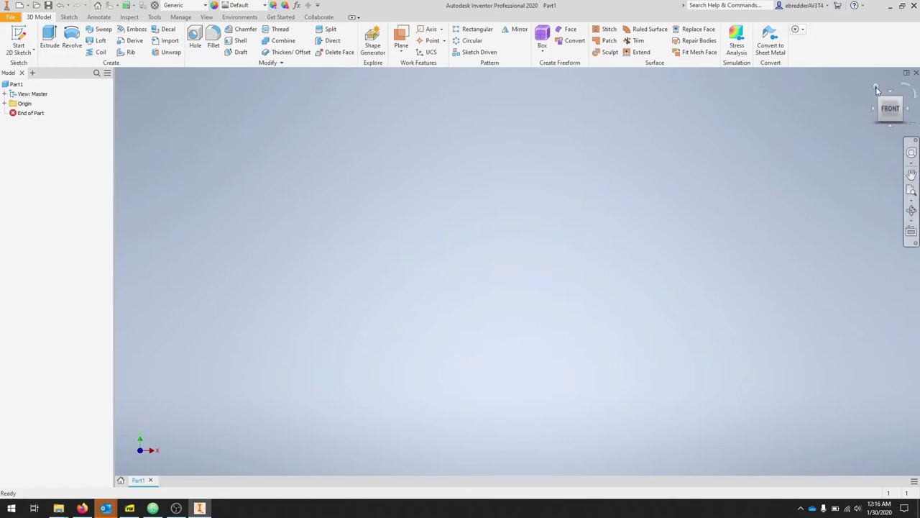
From the isometric home view, start Sketch1 on the YZ origin plane
left_click(876, 87)
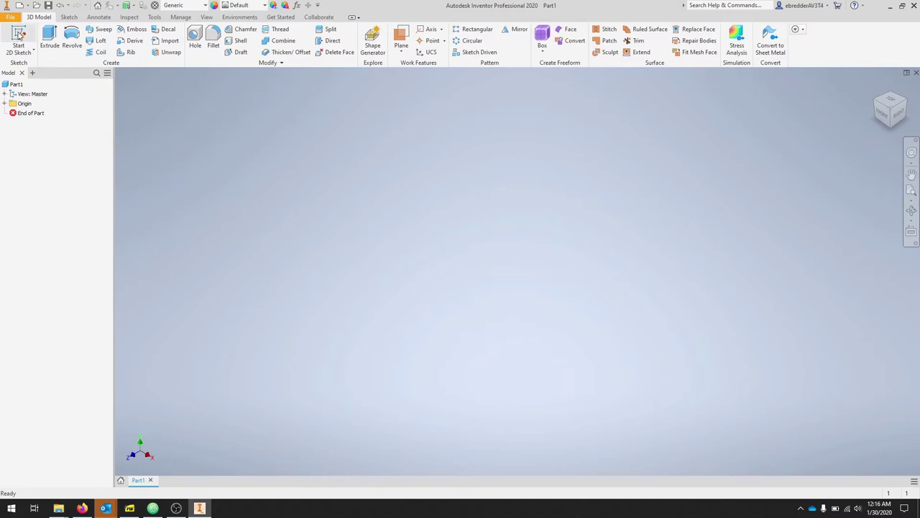
left_click(19, 35)
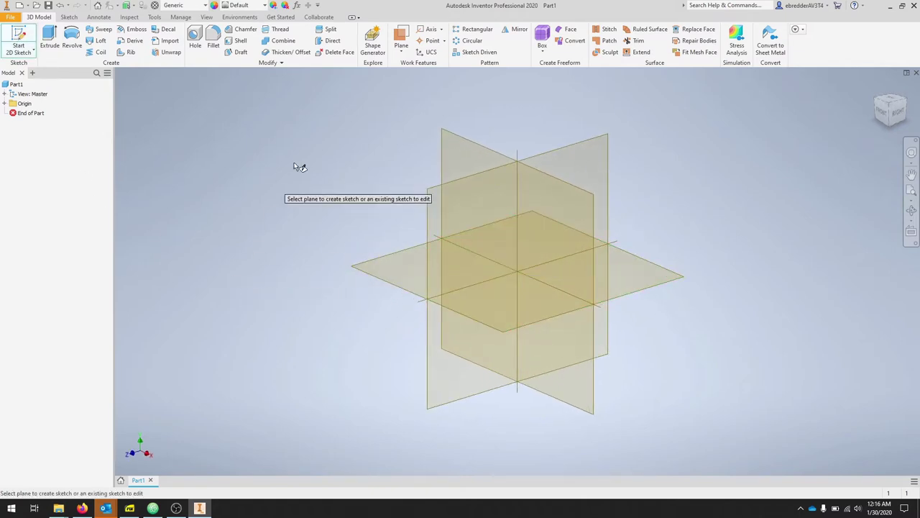
left_click(458, 155)
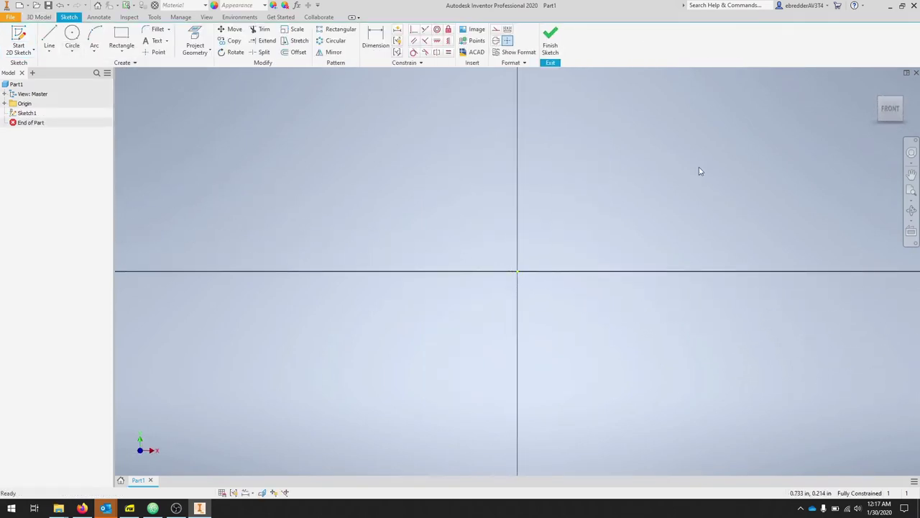
Draw a closed six-line L-shaped outline with the Line tool
left_click(49, 38)
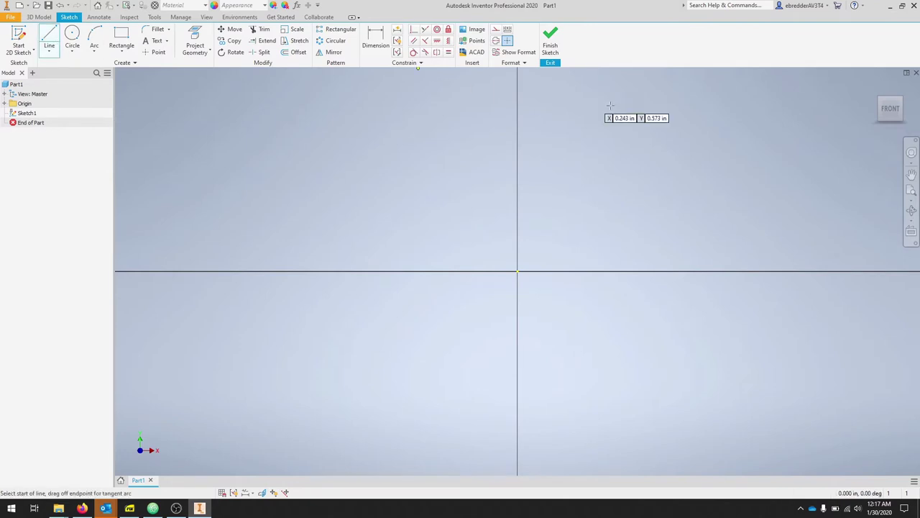
left_click(549, 112)
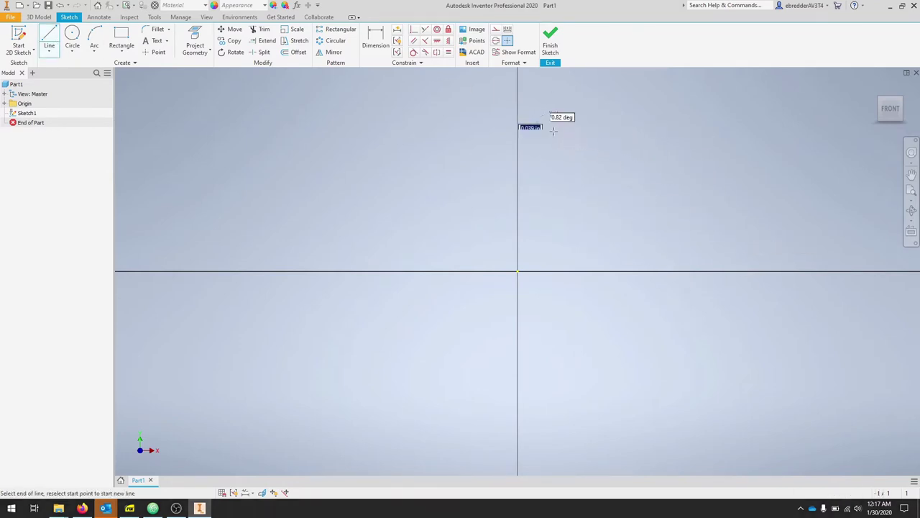
left_click(550, 247)
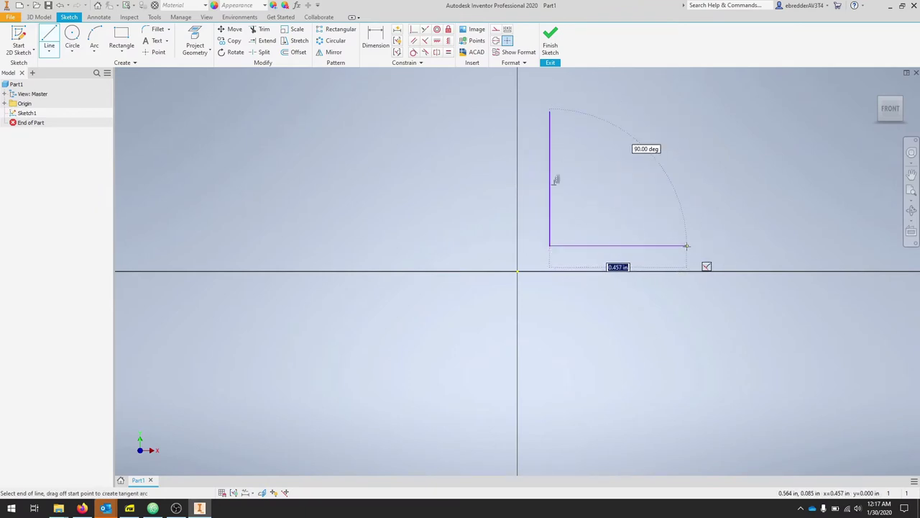
left_click(687, 246)
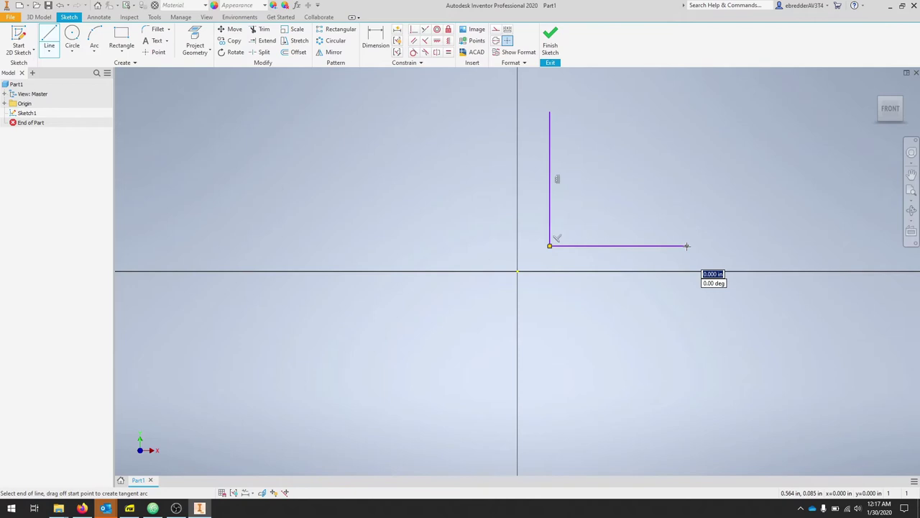
left_click(687, 211)
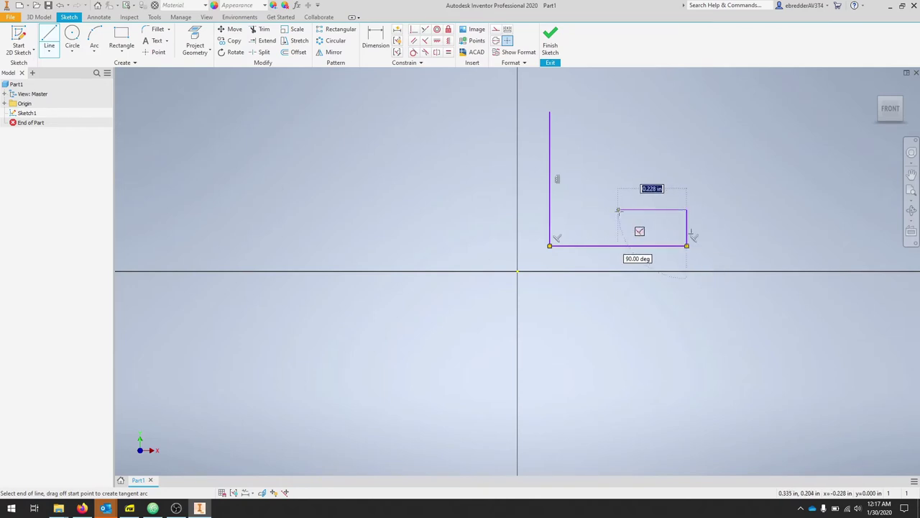
left_click(591, 210)
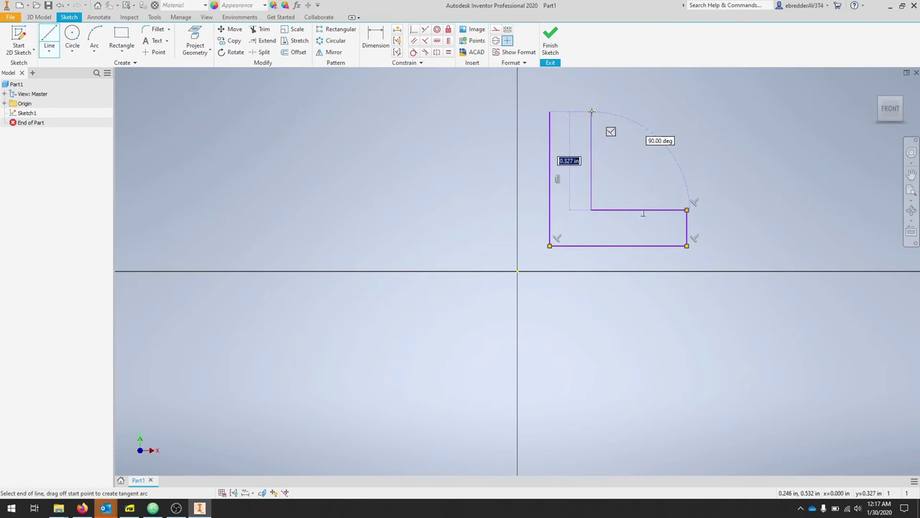
left_click(591, 111)
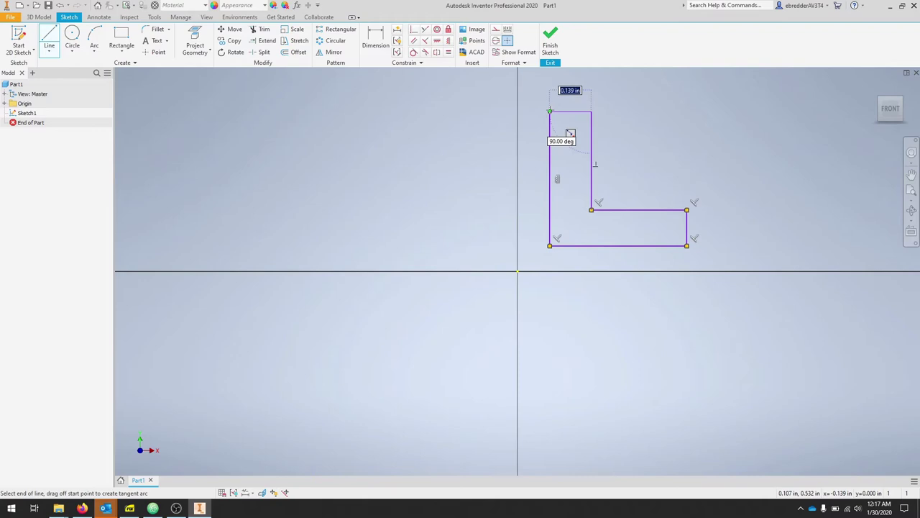
left_click(550, 112)
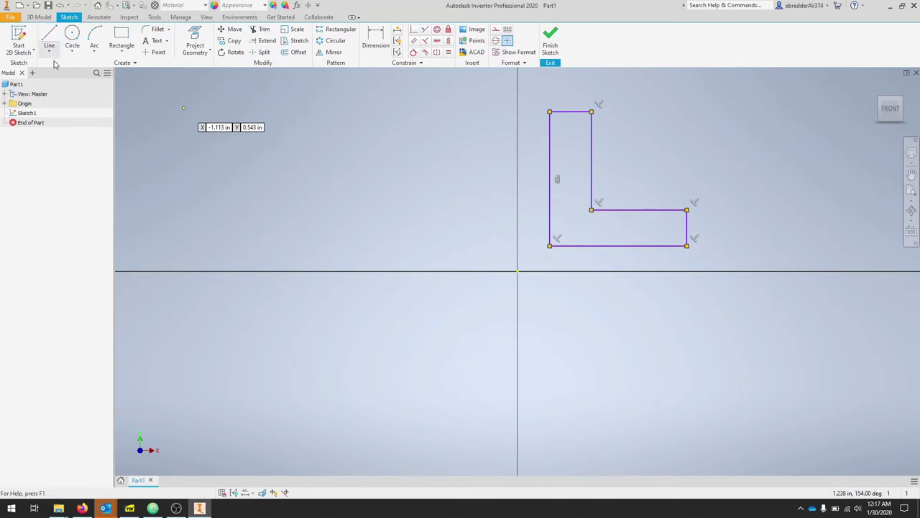
Dimension the L's left edge height to 2.5 and bottom width to 2.5
left_click(376, 36)
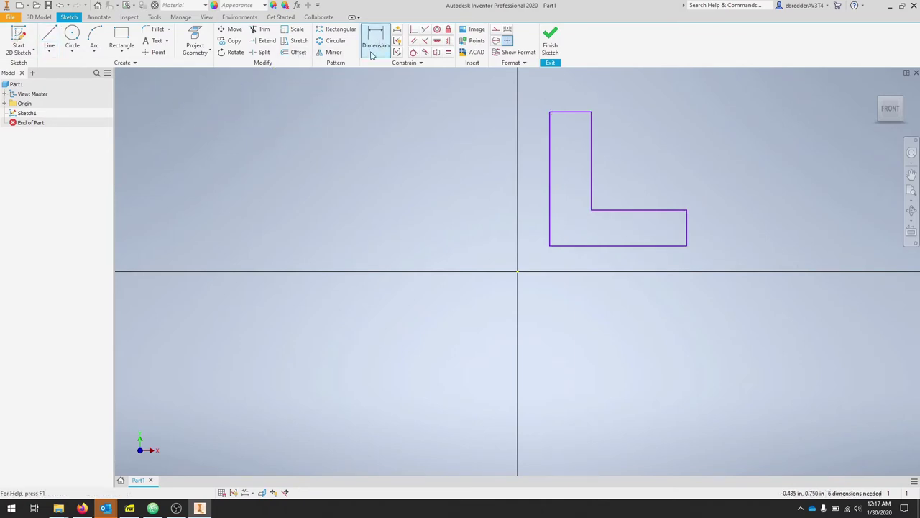
left_click(550, 193)
left_click(534, 189)
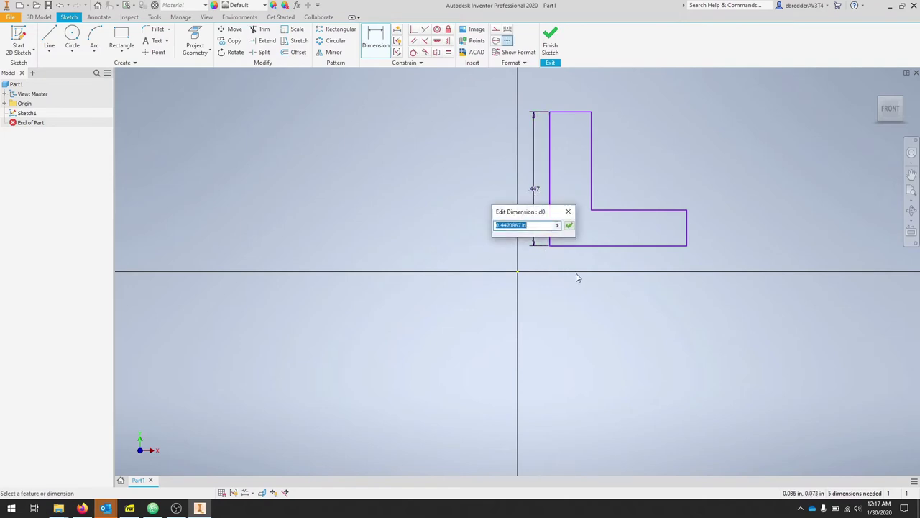
type("2.5")
key("Return")
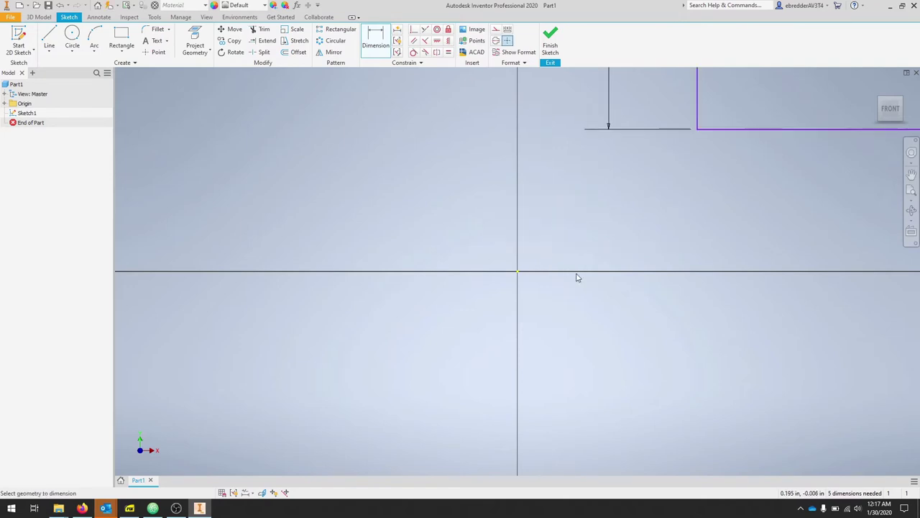
scroll(815, 187, "up", 5)
scroll(816, 187, "down", 1)
scroll(812, 165, "down", 2)
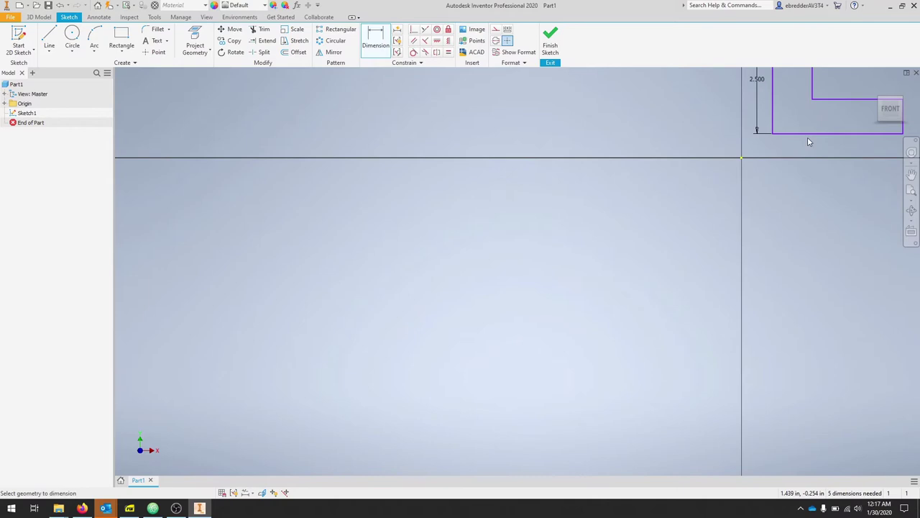
middle_click_drag(808, 134, 612, 304)
left_click(613, 305)
left_click(630, 322)
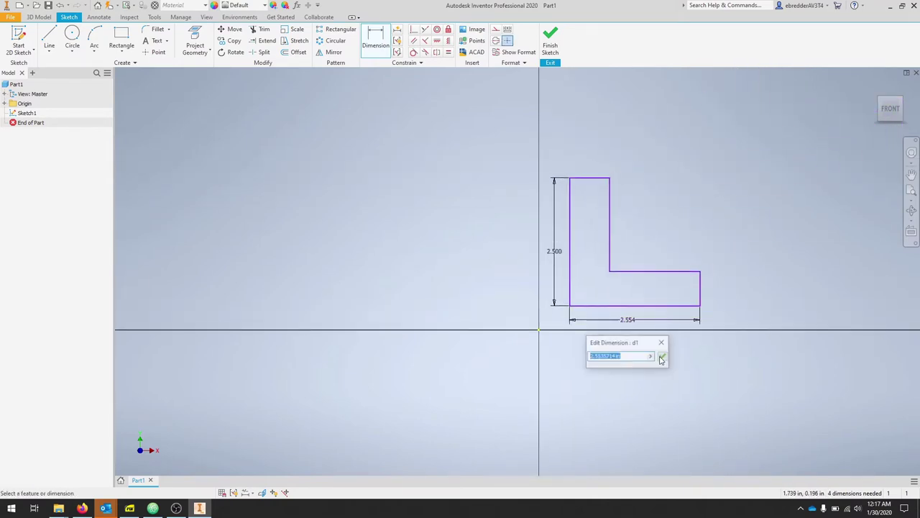
type("2.5")
key("Return")
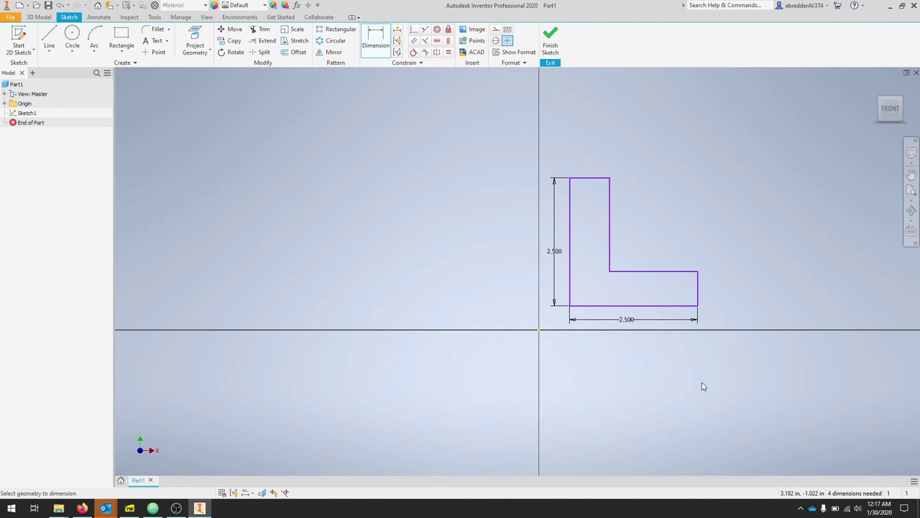
Dimension the base thickness (right edge) and upright thickness (top edge) to .75 each
left_click(698, 291)
type(".75")
key("Return")
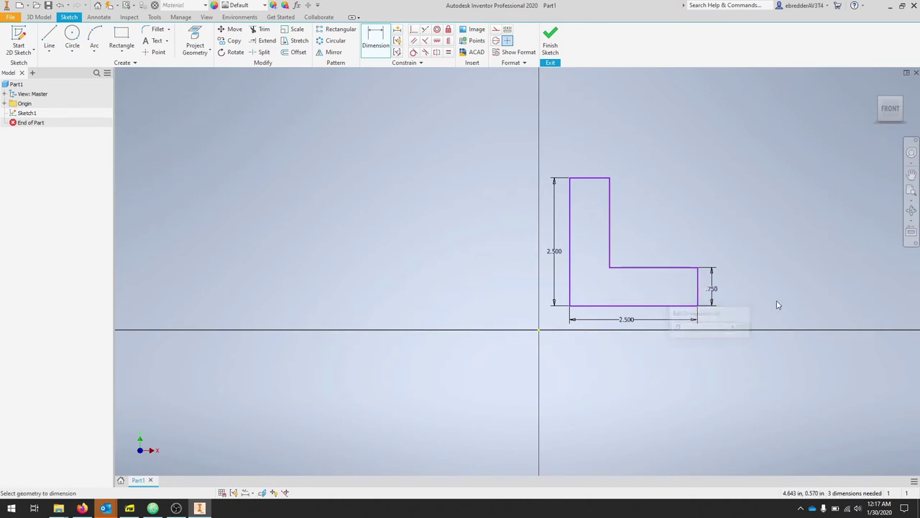
left_click(595, 177)
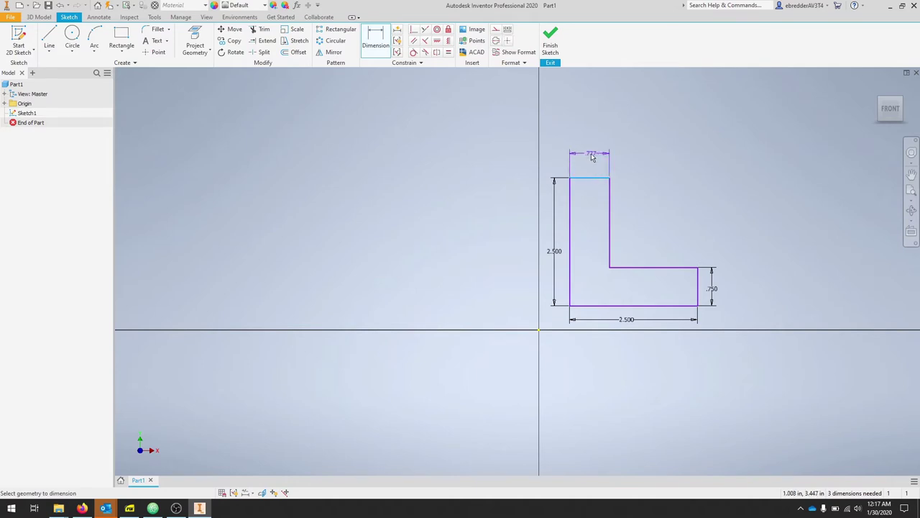
left_click(605, 147)
type(".75")
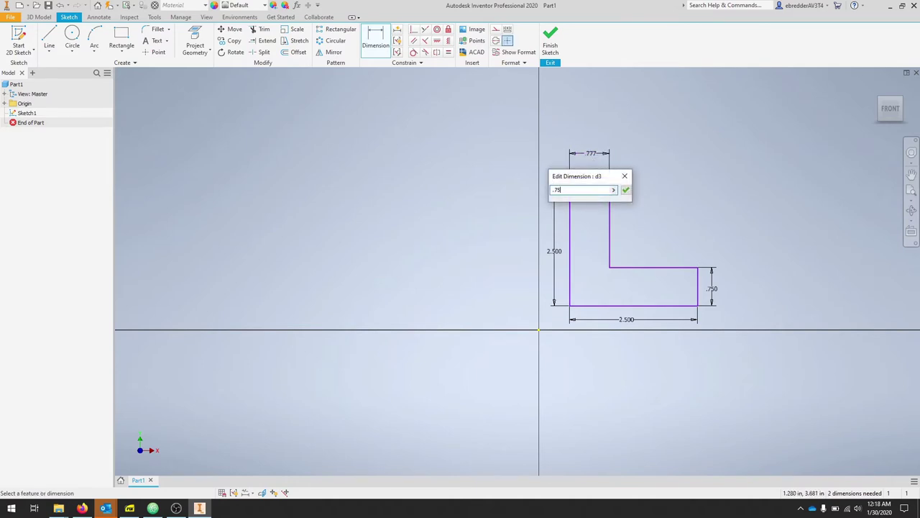
key("Return")
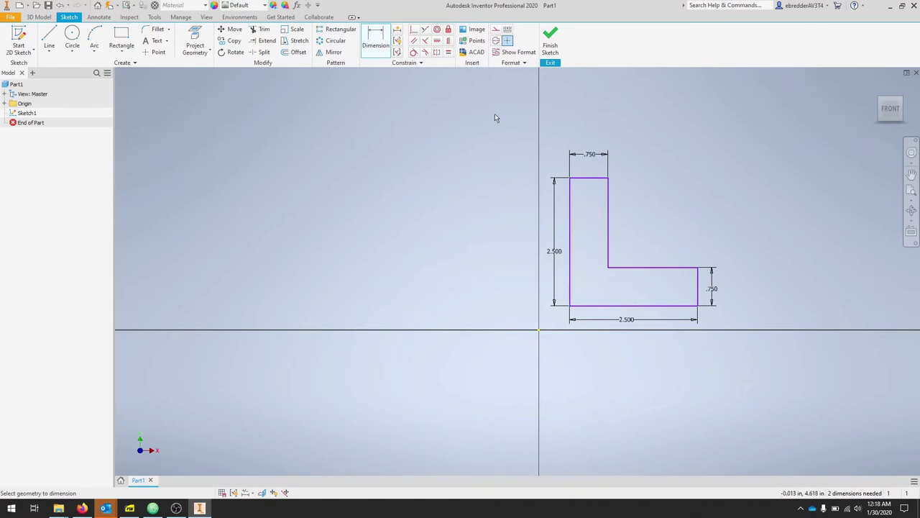
Make the L's bottom-left corner coincident with the origin and finish Sketch1
left_click(414, 31)
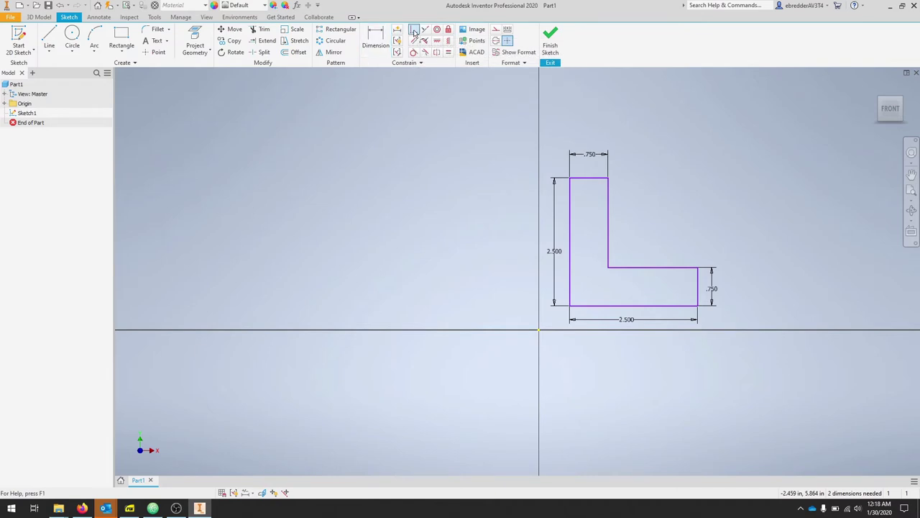
left_click(570, 305)
left_click(539, 330)
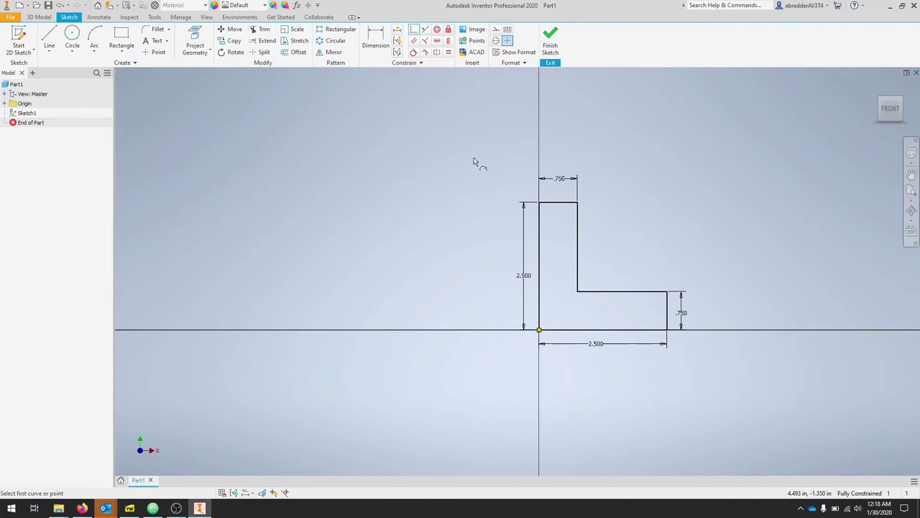
left_click(550, 40)
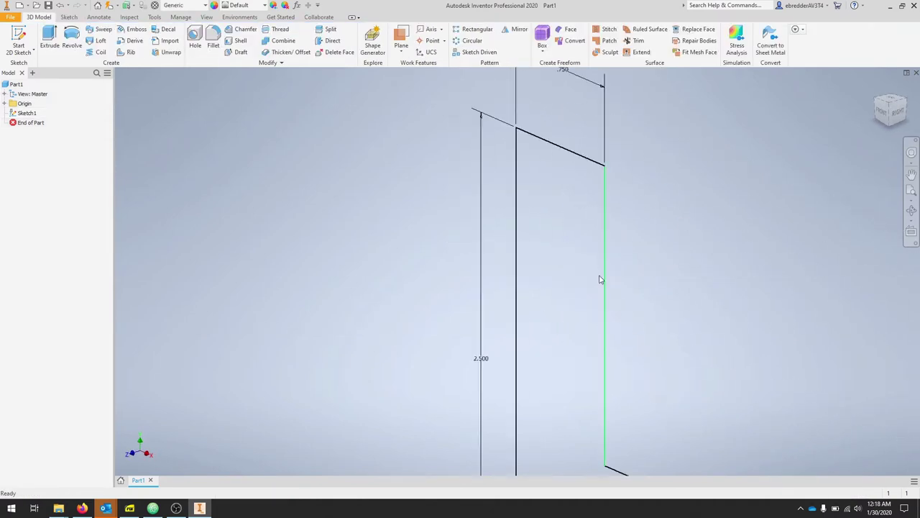
scroll(600, 279, "down", 5)
scroll(595, 370, "up", 2)
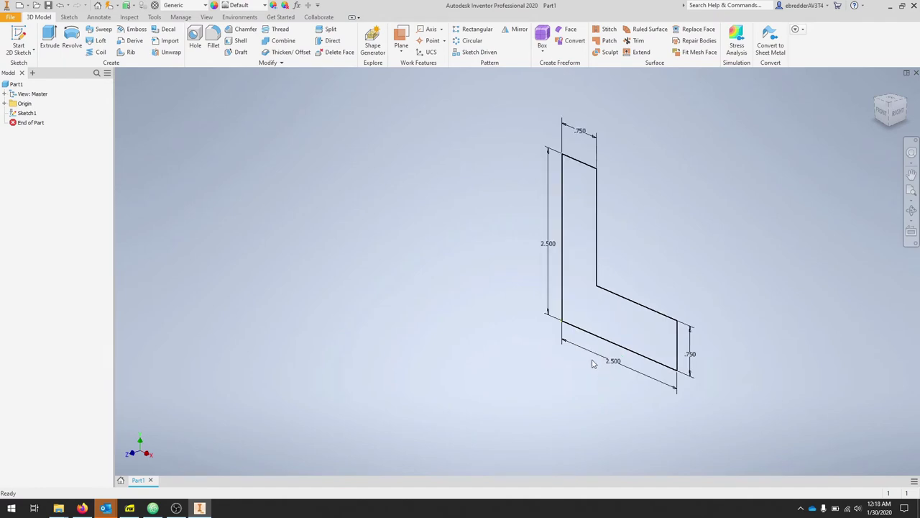
Extrude the L profile 2.5 in into the solid Extrusion1
left_click(50, 40)
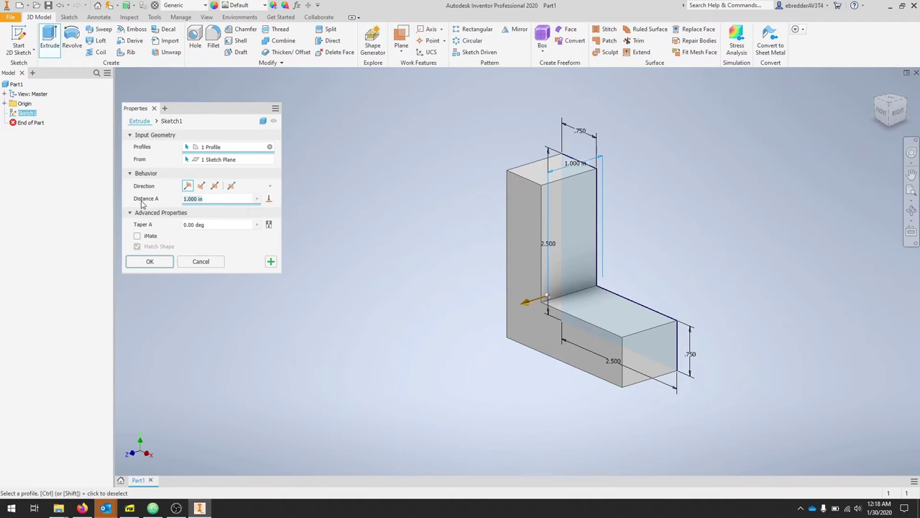
type("2.5")
left_click(161, 263)
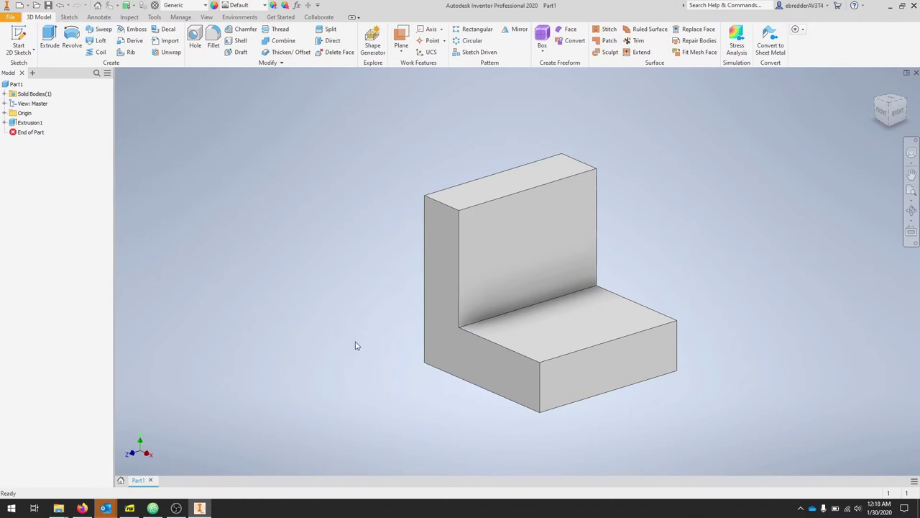
Orbit the bracket and start a new 2D sketch
mouse_move(356, 339)
middle_mouse_down("shift")
mouse_move(385, 328)
mouse_move(370, 317)
mouse_move(381, 315)
middle_mouse_up("shift")
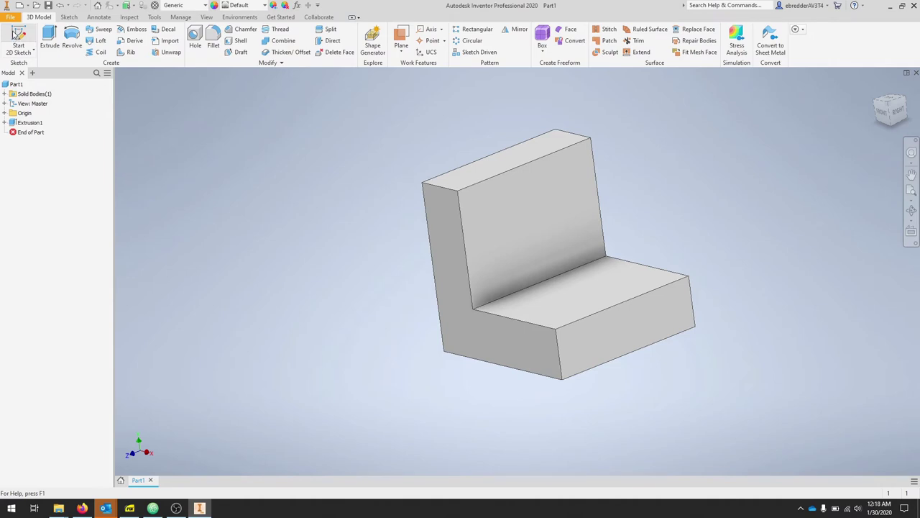
left_click(25, 43)
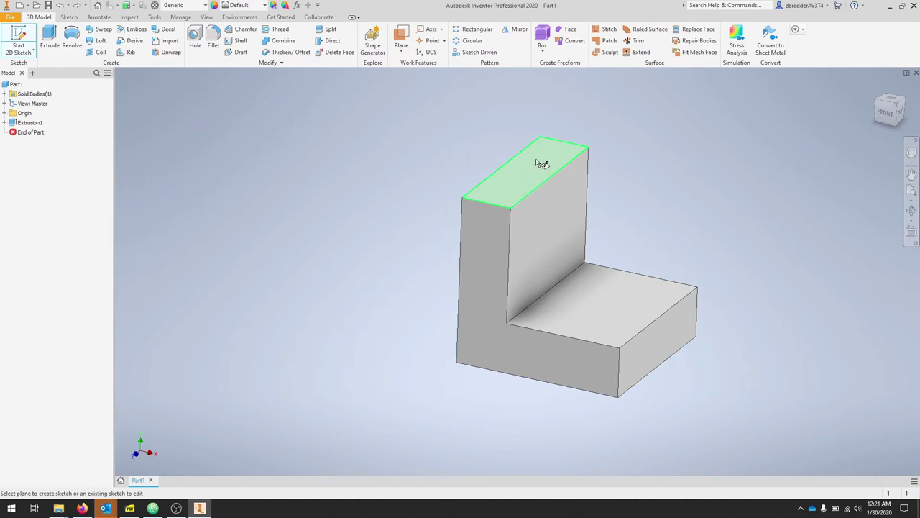
Place Sketch2 on the upright's top face and draw a closed six-line stepped profile
left_click(537, 165)
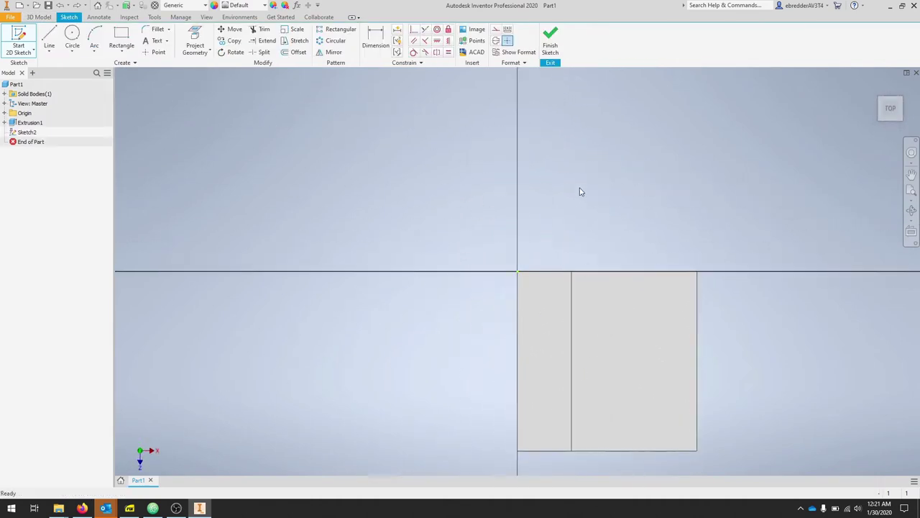
left_click_drag(571, 140, 549, 64)
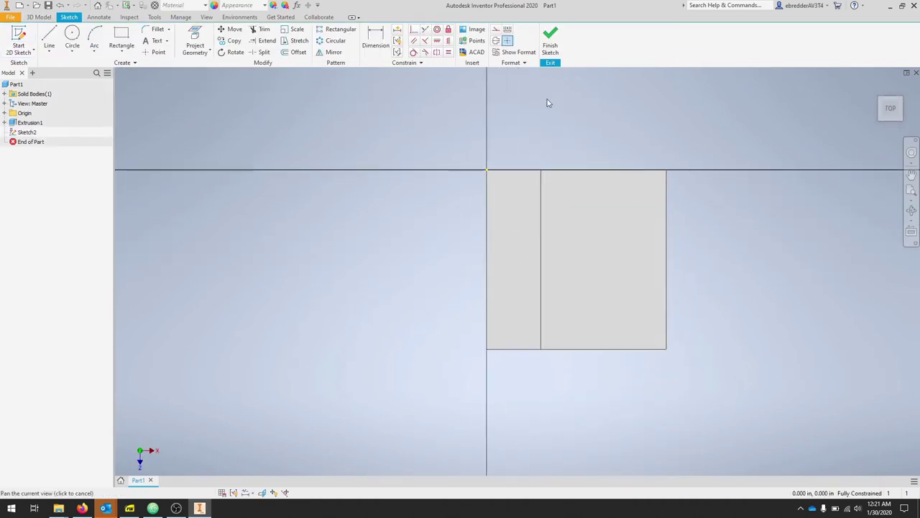
left_click(48, 36)
left_click(417, 170)
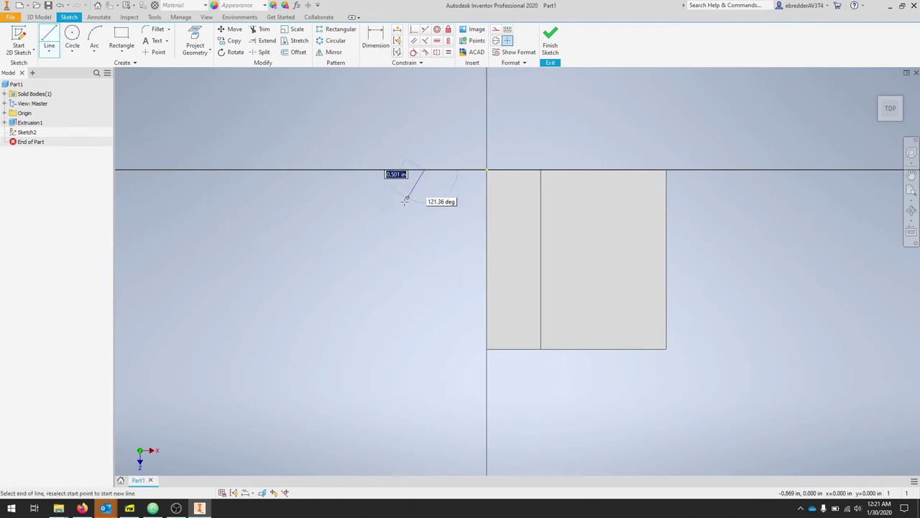
left_click(291, 170)
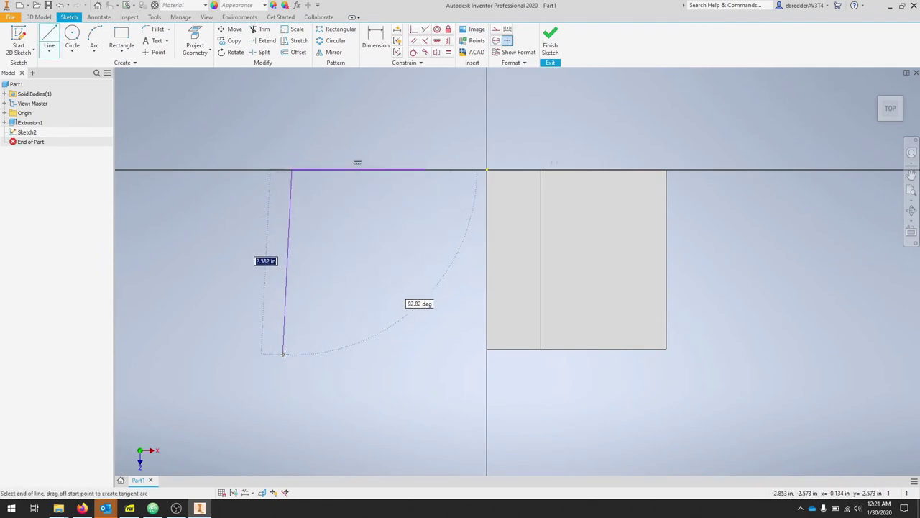
left_click(291, 316)
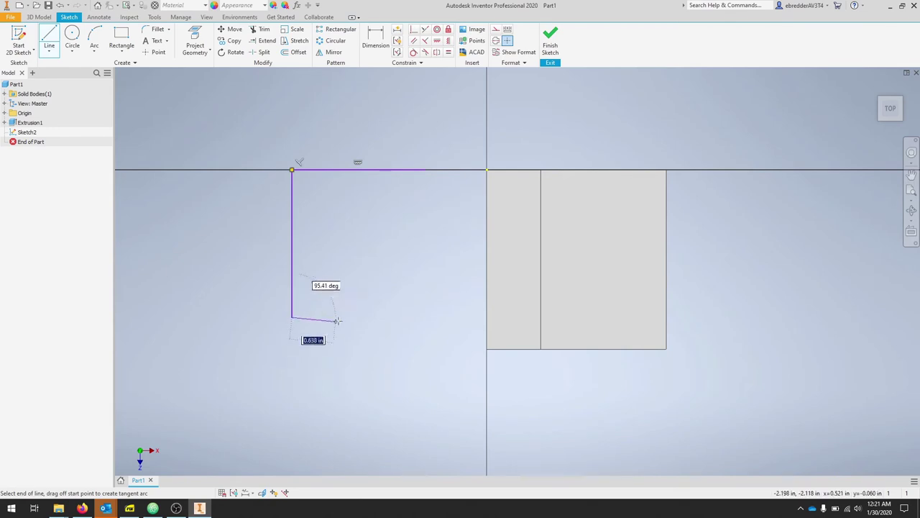
left_click(338, 316)
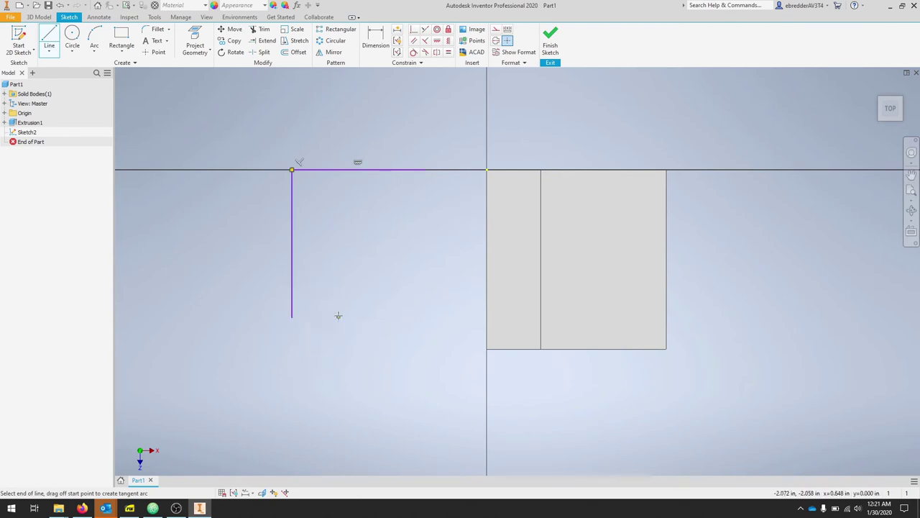
left_click(338, 210)
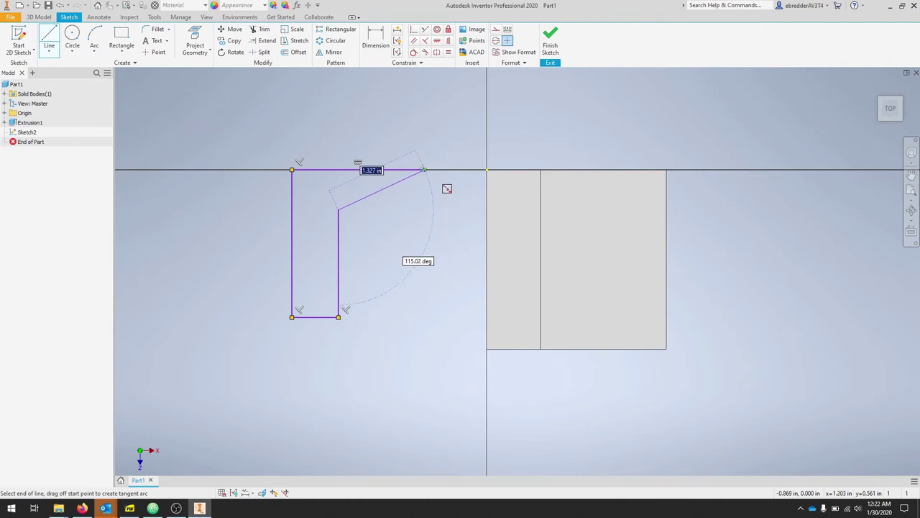
left_click(424, 209)
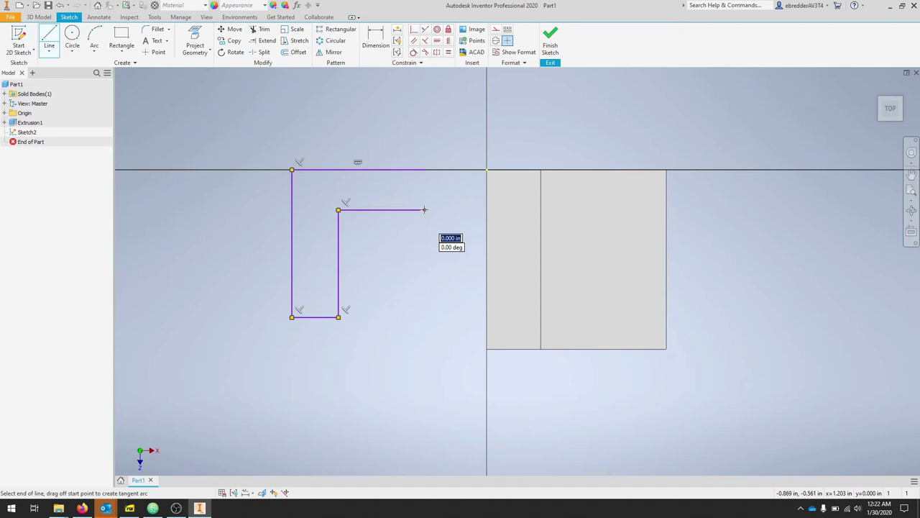
left_click(424, 170)
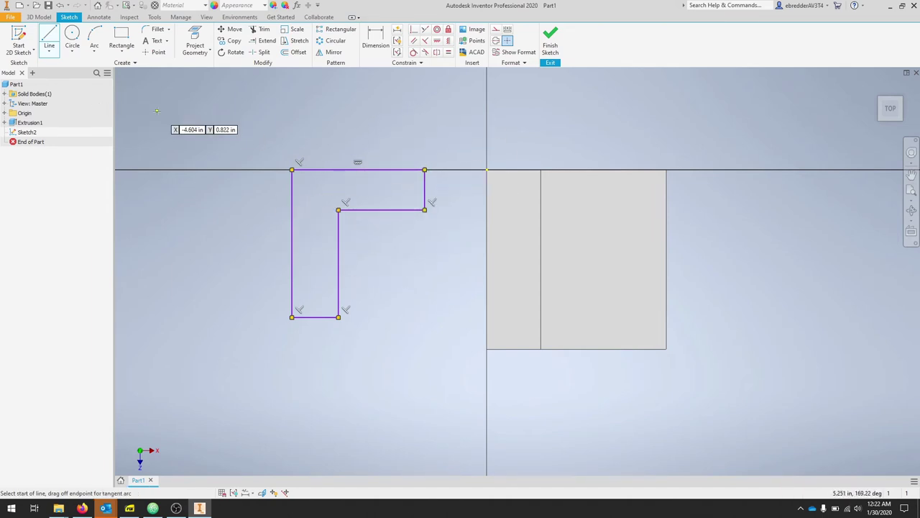
key("Escape")
Dimension the profile's left edge and top edge to 2.5 each
key("d")
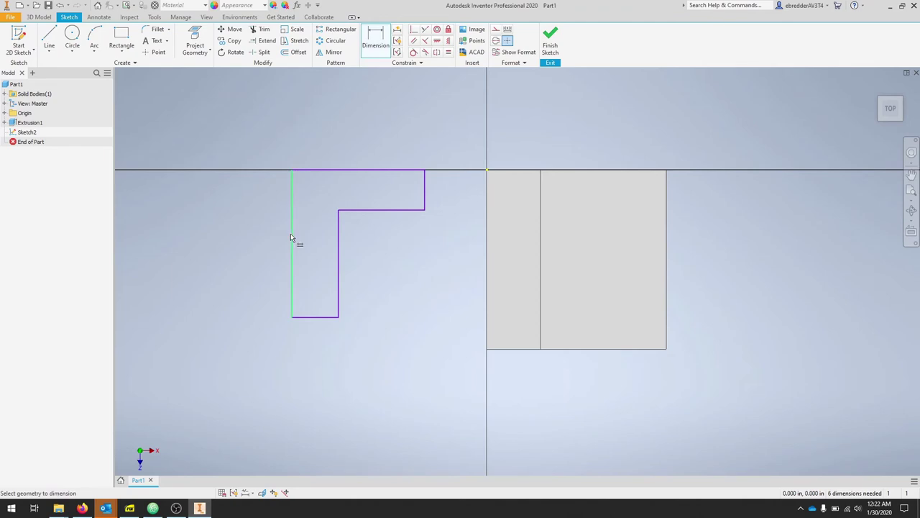
left_click(292, 237)
left_click(258, 261)
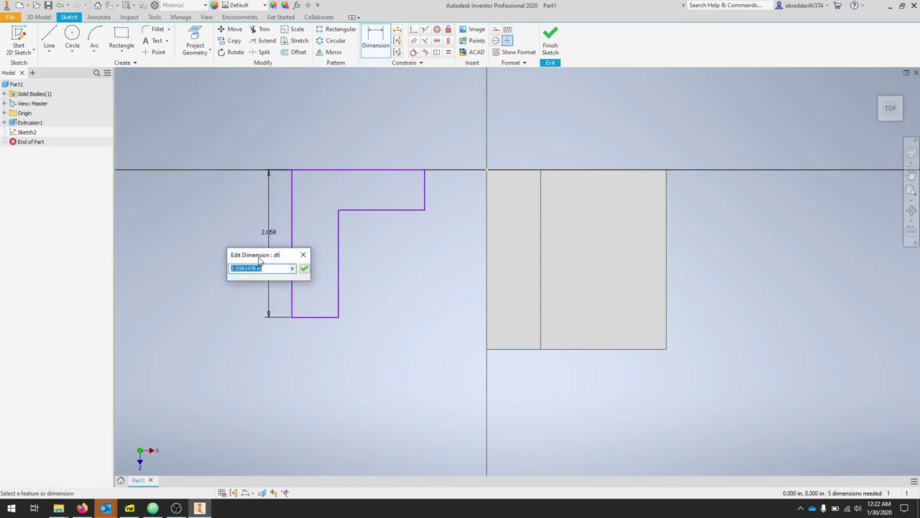
type("2.5")
key("Return")
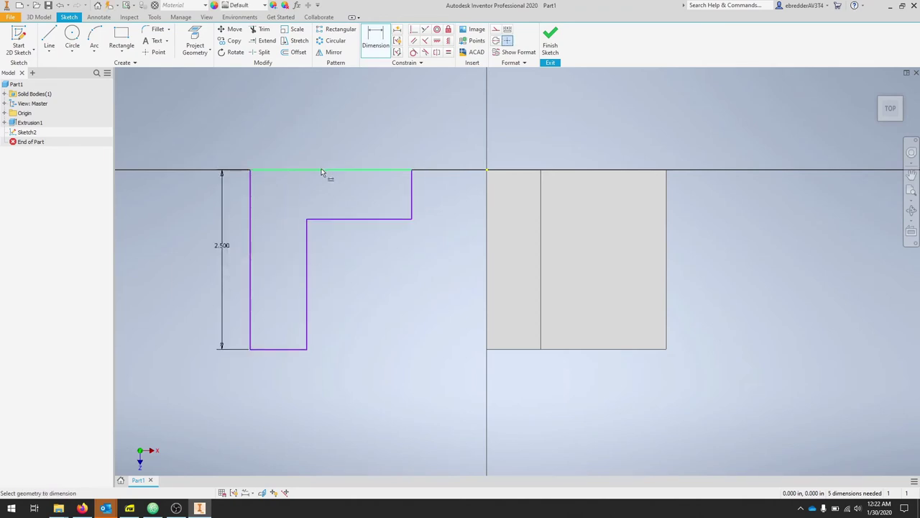
left_click(323, 171)
left_click(322, 148)
type("2.5")
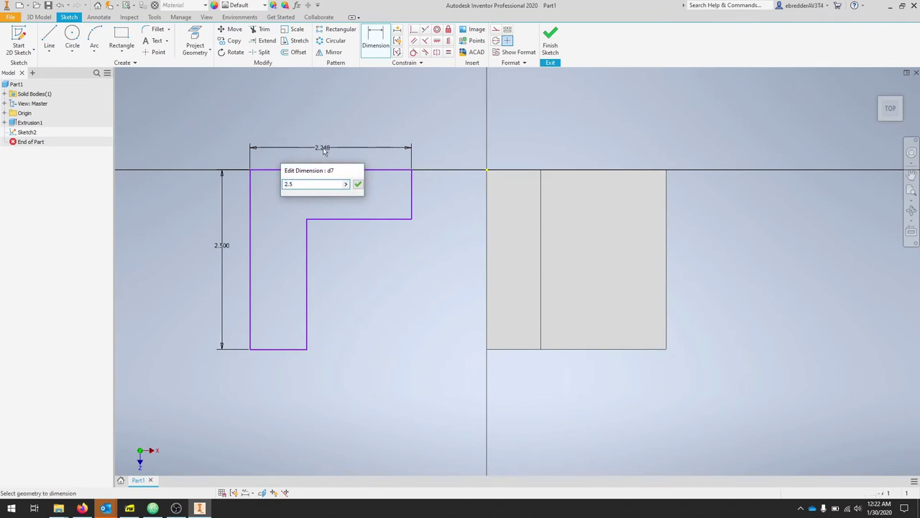
key("Return")
Set the right and bottom edges to .75 and make the top-right corner coincident with the origin
left_click(412, 205)
left_click(434, 206)
type(".75")
key("Return")
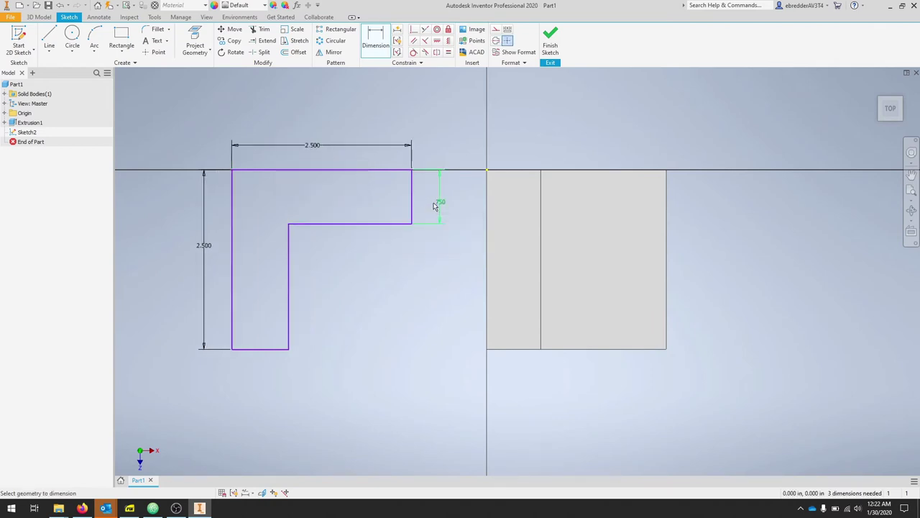
left_click(259, 349)
left_click(259, 379)
type(".75")
key("Return")
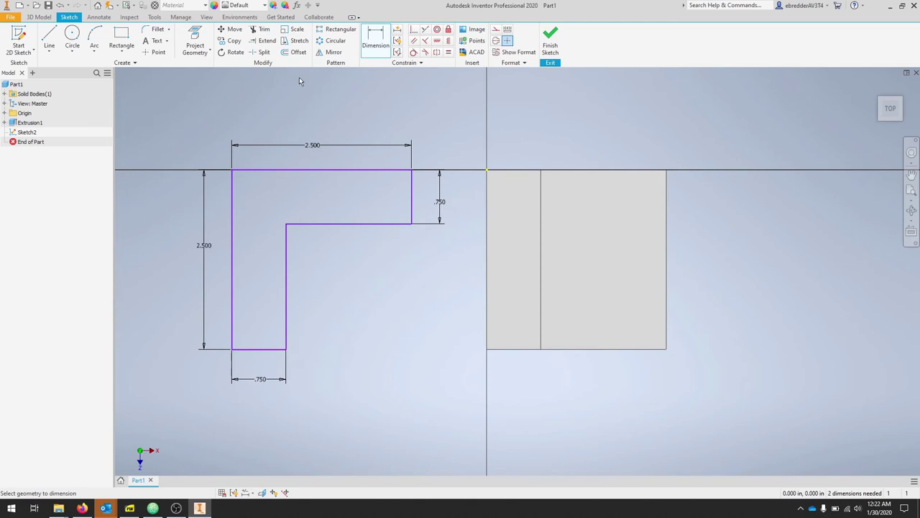
left_click(414, 30)
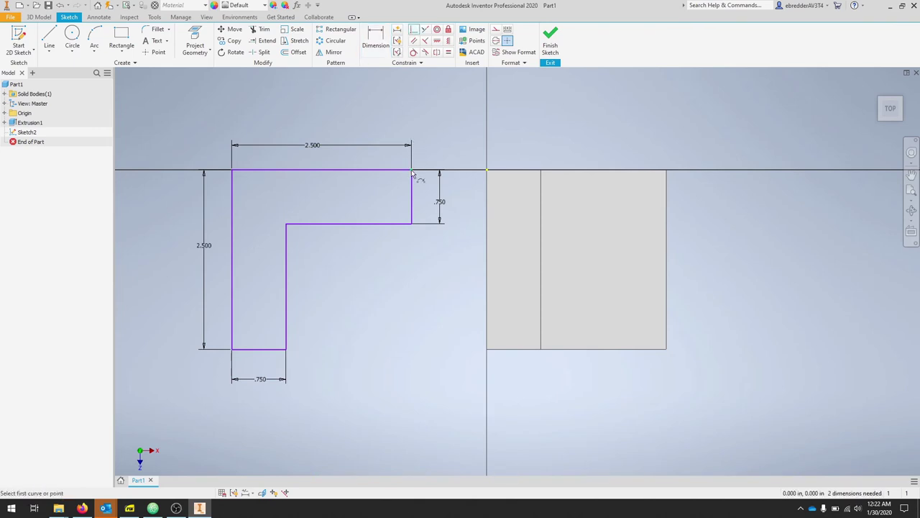
left_click(412, 171)
left_click(486, 169)
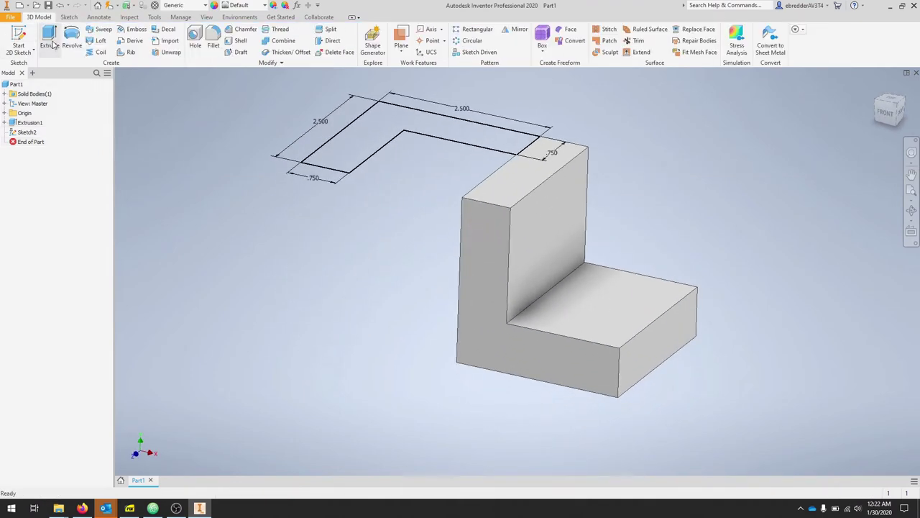
Extrude Sketch2's profile 2.5 in downward, joining it to the solid
left_click(50, 39)
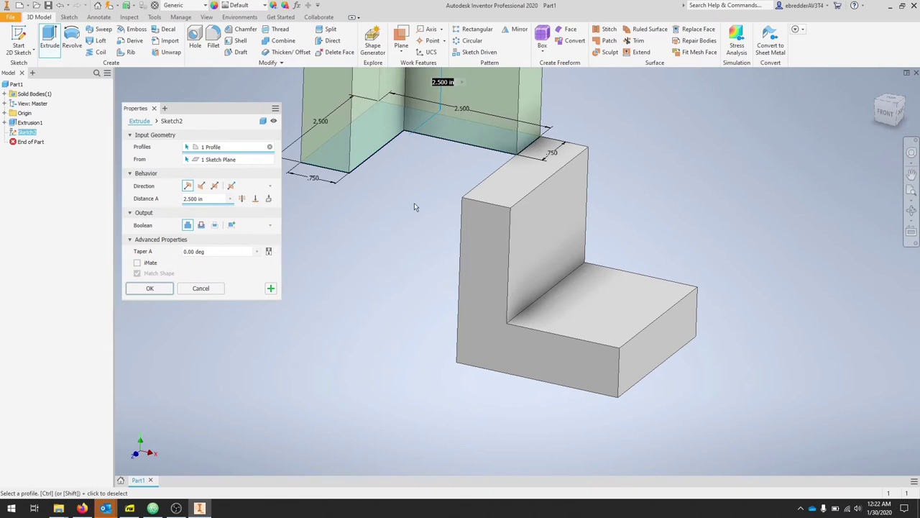
scroll(407, 290, "down", 2)
scroll(407, 290, "down", 2)
mouse_move(407, 290)
middle_mouse_down()
mouse_move(396, 345)
mouse_move(403, 307)
mouse_move(425, 297)
middle_mouse_up()
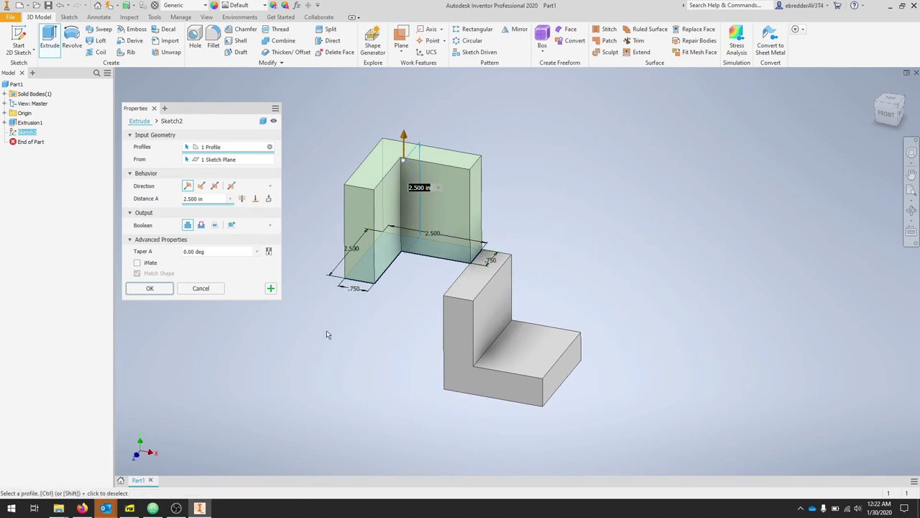
left_click(202, 186)
type("2.5")
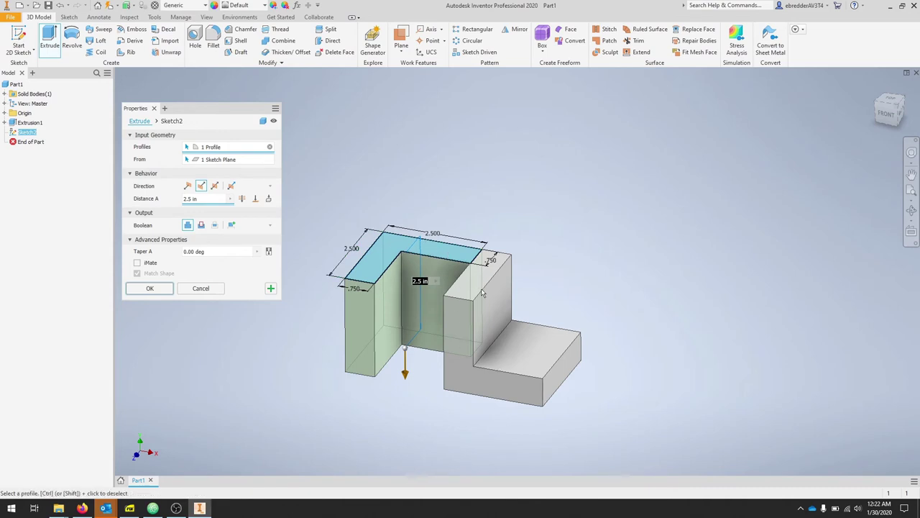
left_click(150, 289)
mouse_move(562, 192)
middle_mouse_down("shift")
mouse_move(585, 220)
mouse_move(577, 169)
mouse_move(551, 188)
mouse_move(569, 201)
middle_mouse_up("shift")
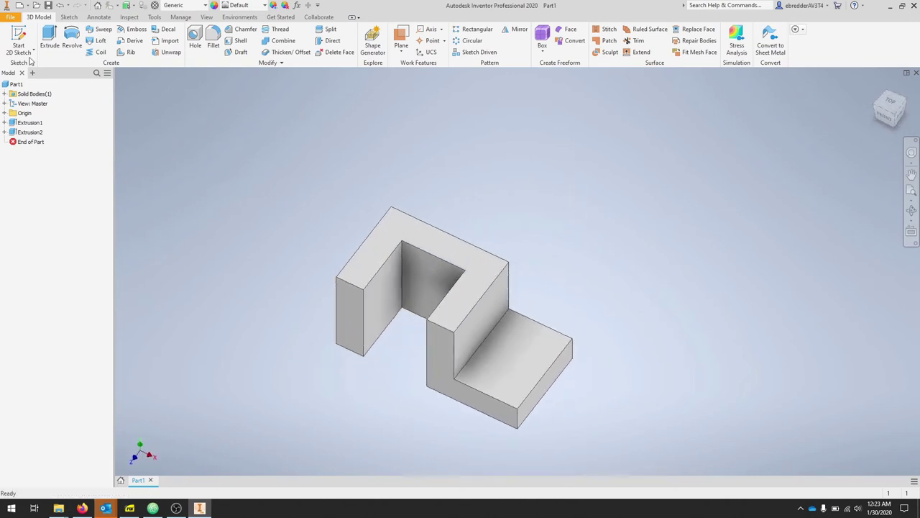
Start a sketch on the base face and draw a circle inside the right-hand square
left_click(17, 40)
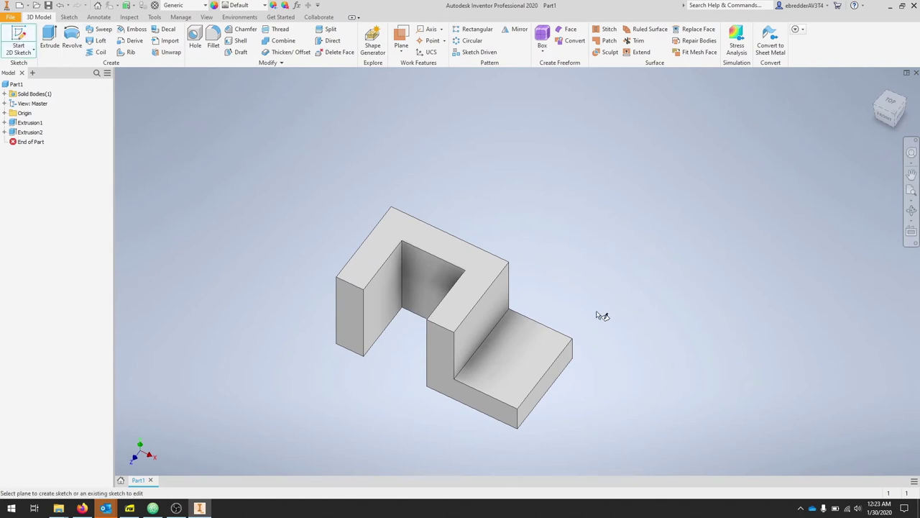
left_click(522, 356)
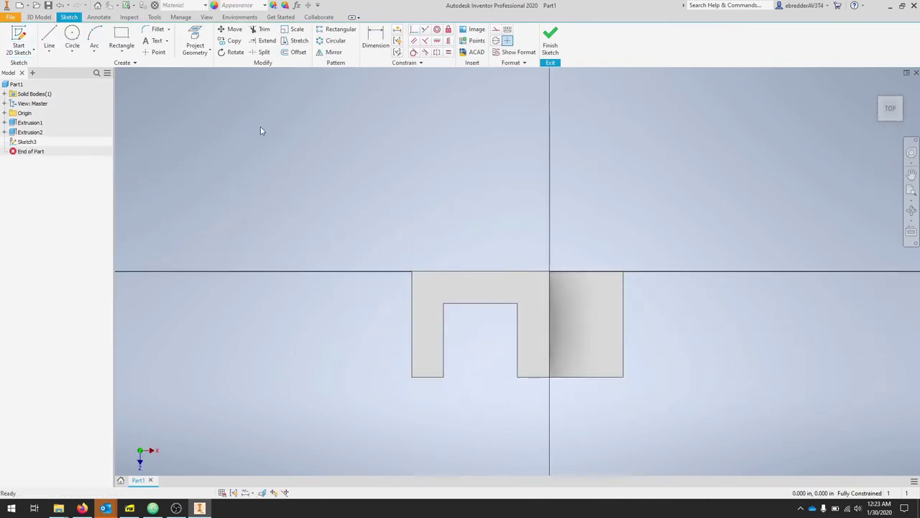
left_click(75, 39)
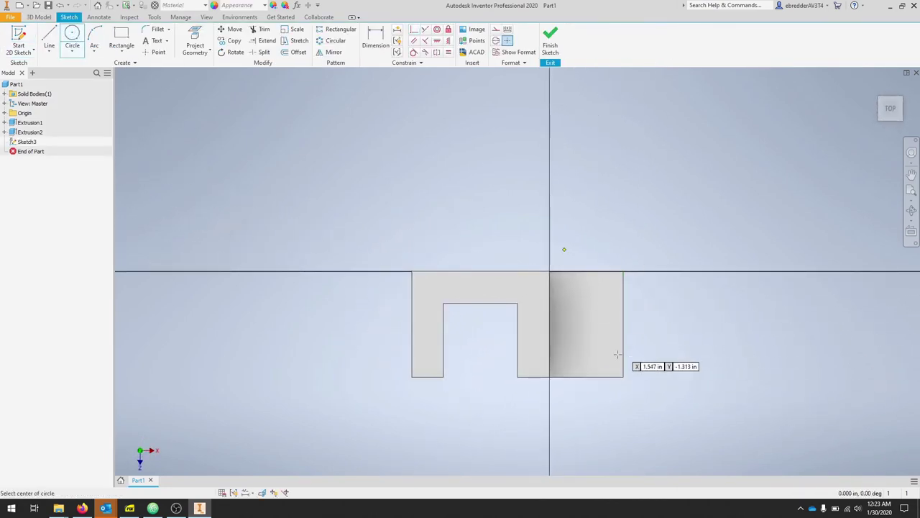
left_click(582, 314)
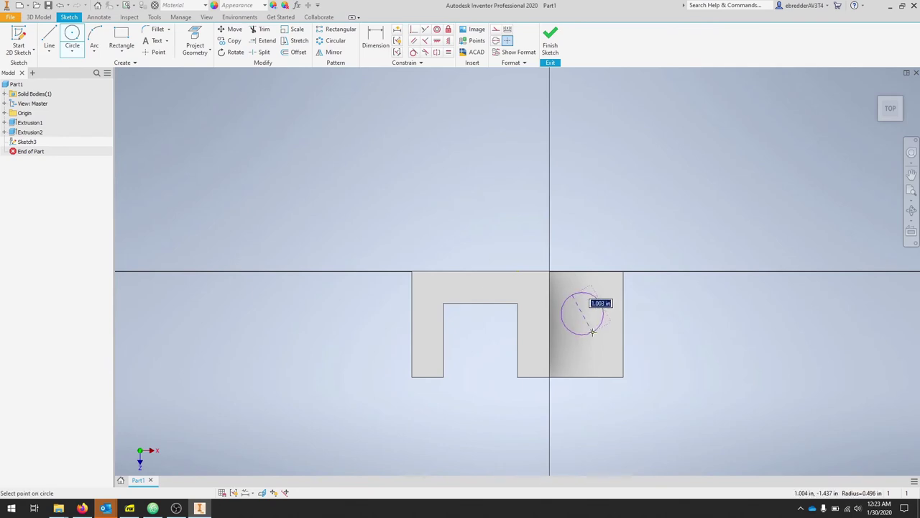
Dimension the circle to 0.750 diameter, placed 0.750 from the base's end edge
key("d")
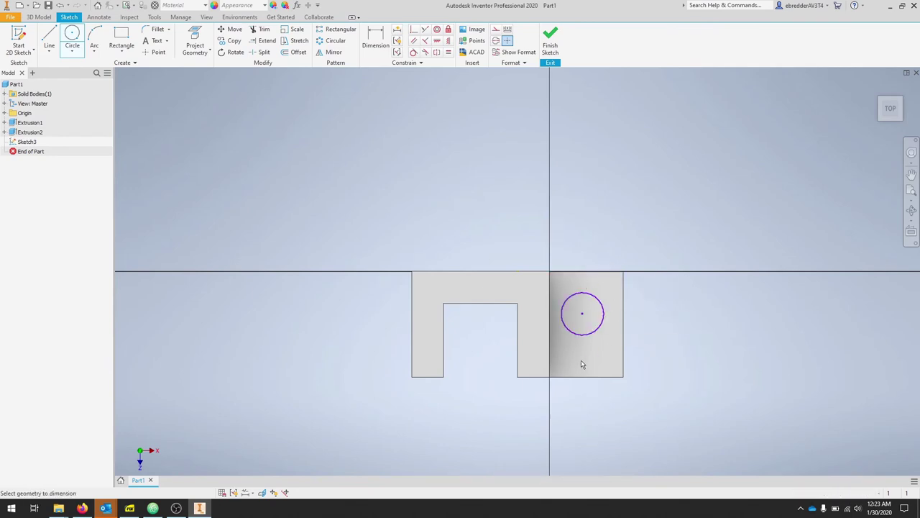
left_click(583, 335)
left_click(587, 354)
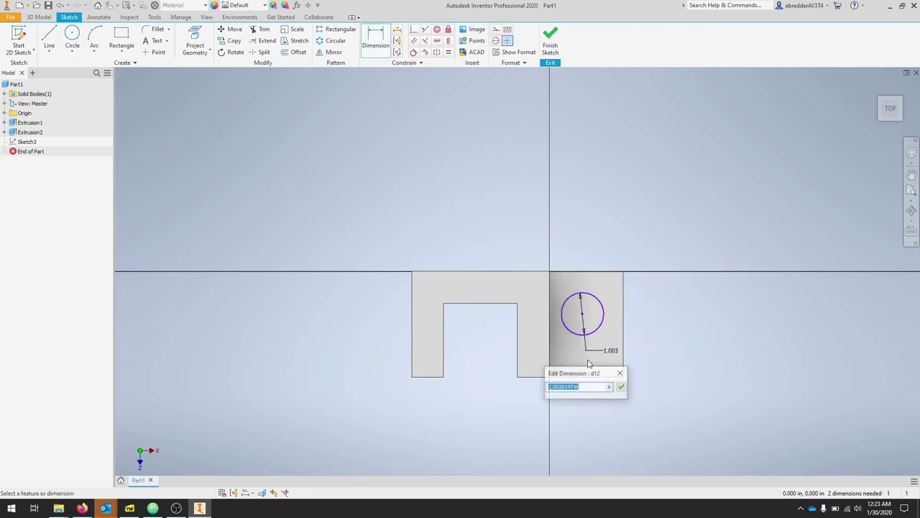
type(".75")
key("Return")
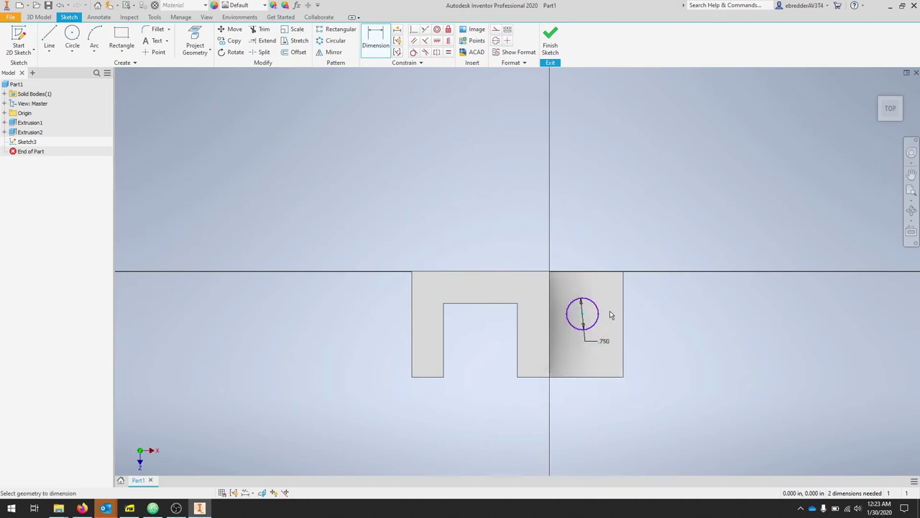
left_click(623, 316)
left_click(607, 295)
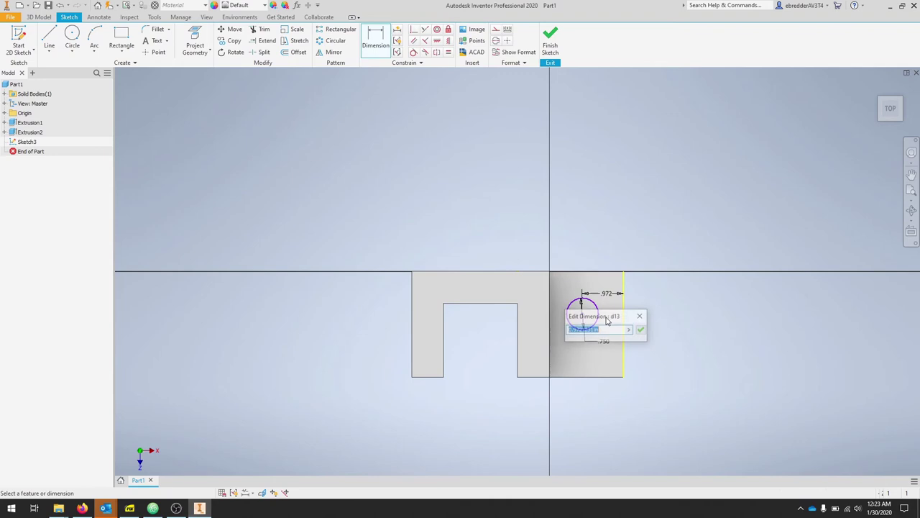
type(".75")
key("Return")
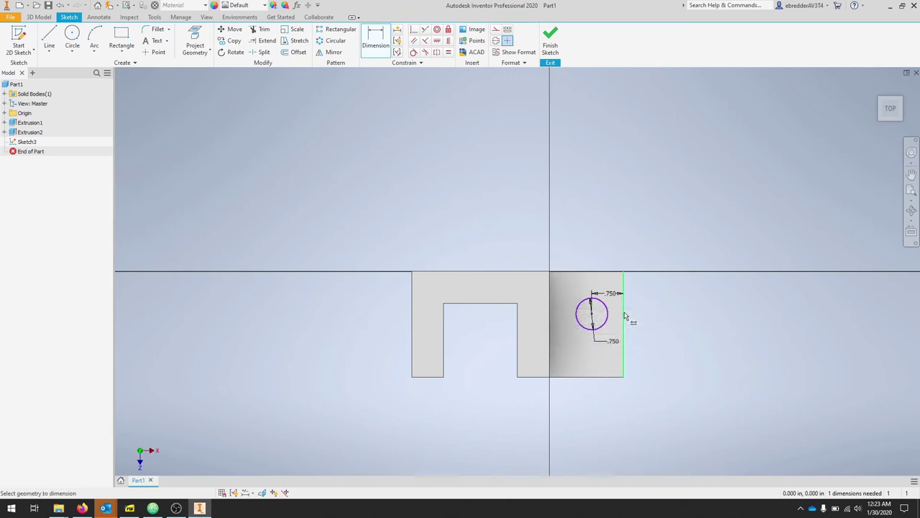
Set the circle centre 1.250 below the top edge and finish the sketch
left_click(592, 314)
left_click(594, 272)
left_click(661, 303)
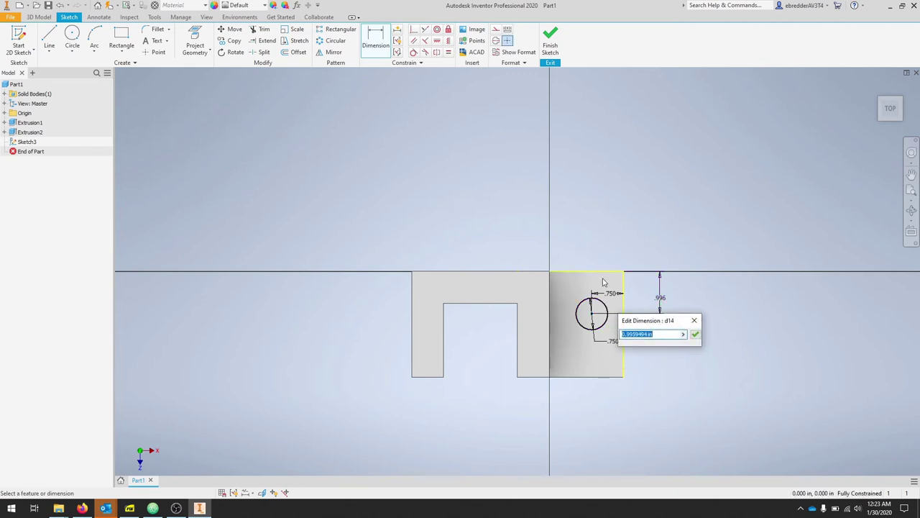
type("2.5/2")
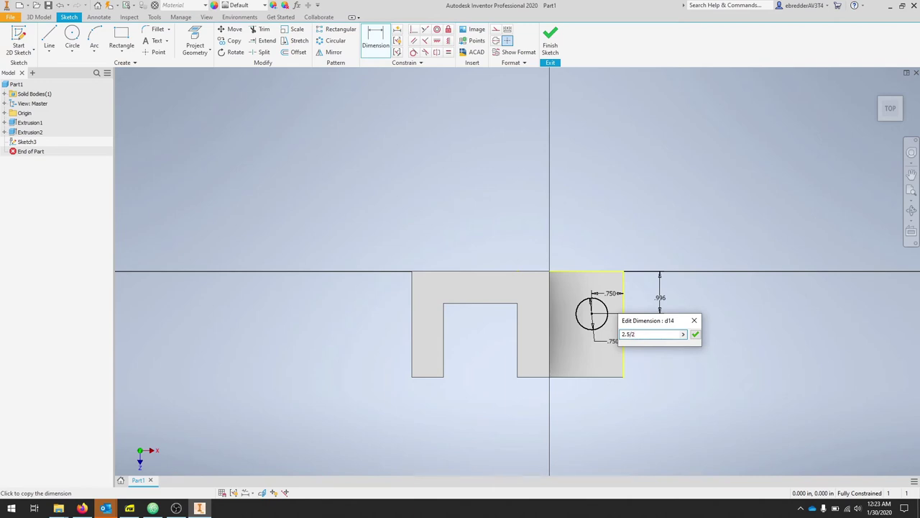
key("Return")
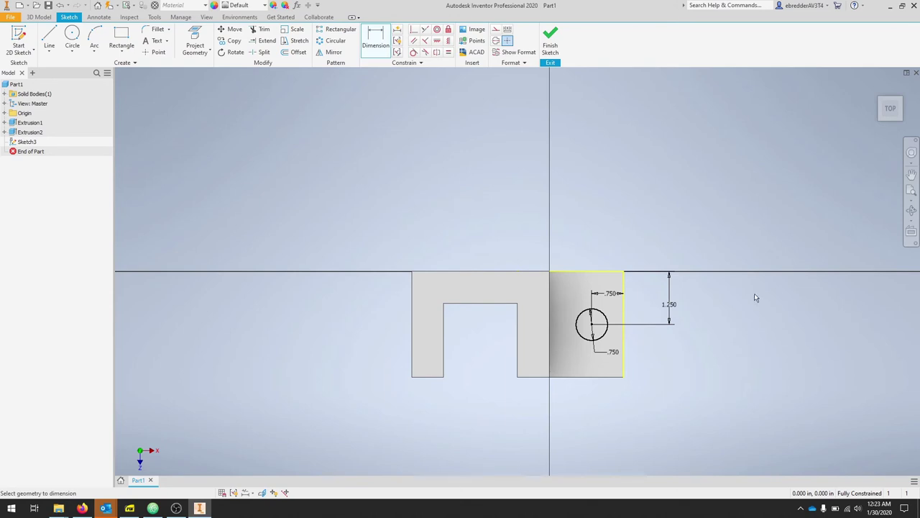
left_click(551, 39)
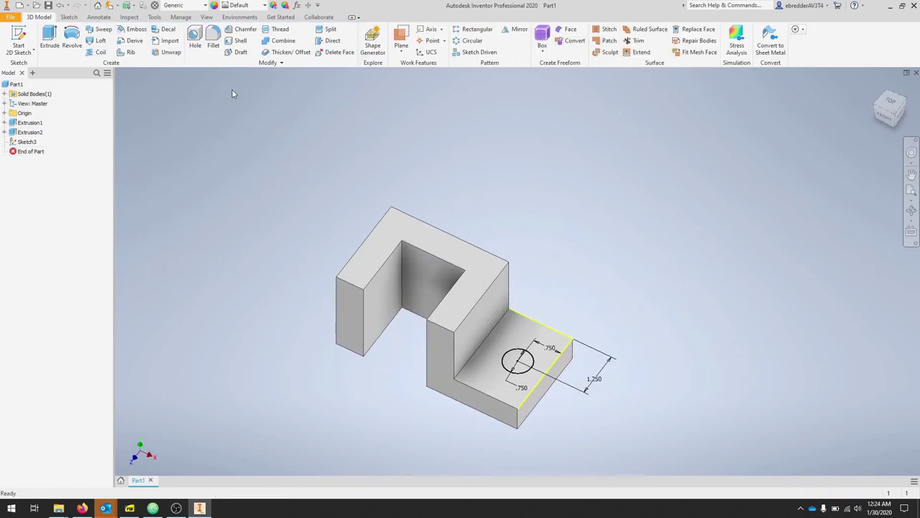
Extrude the 0.750 circle as a Through All cut to make the base hole
left_click(50, 37)
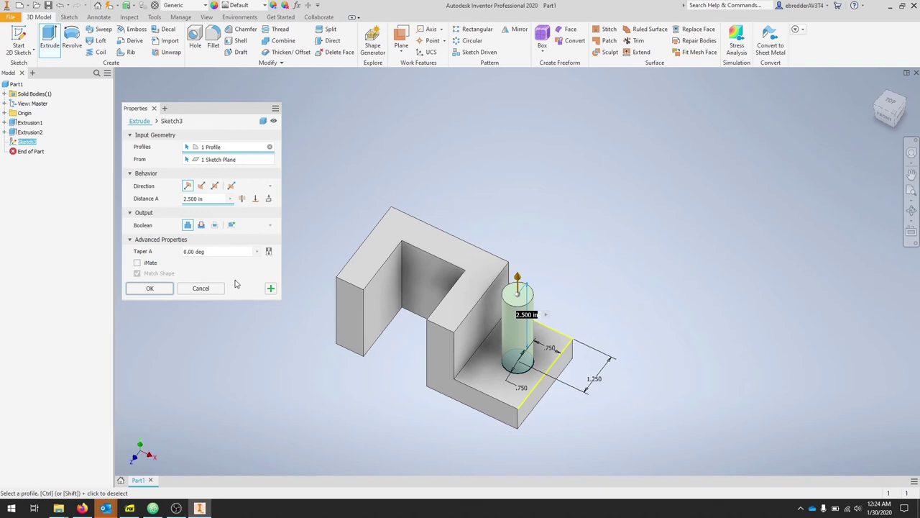
left_click(202, 186)
type("2.5")
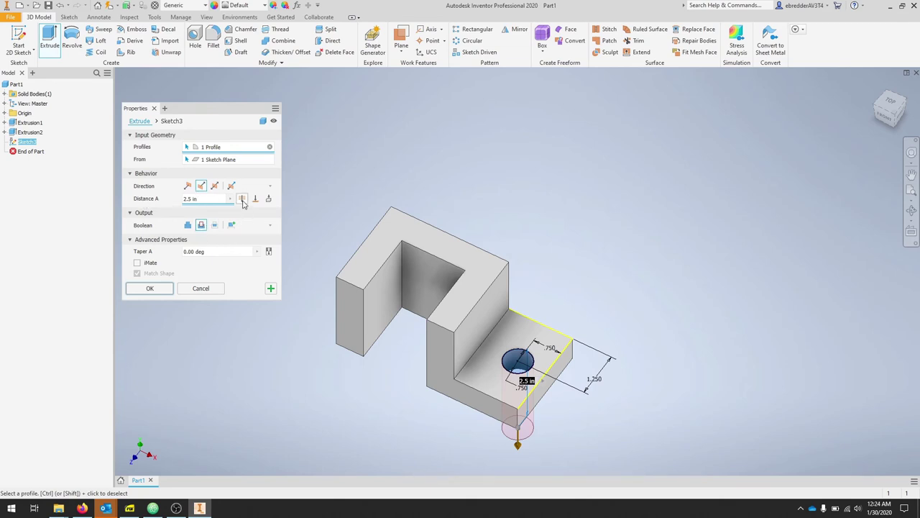
left_click(242, 199)
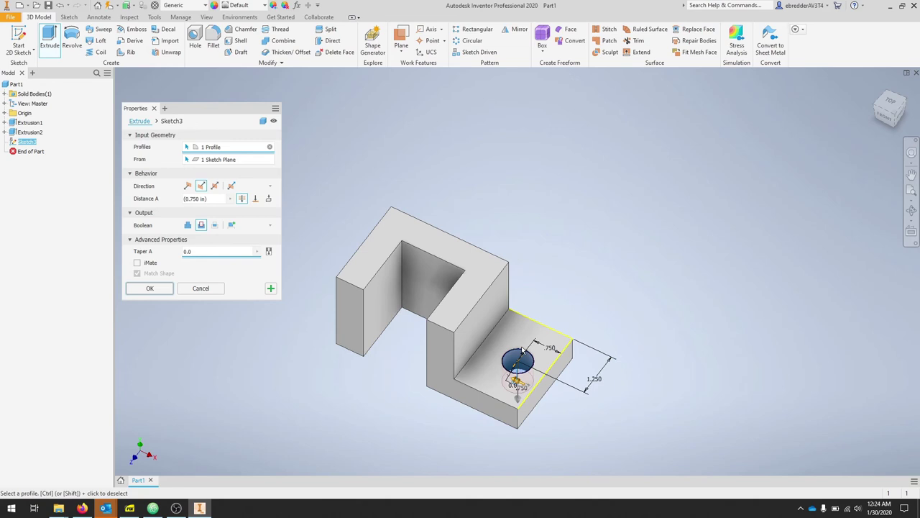
left_click(159, 288)
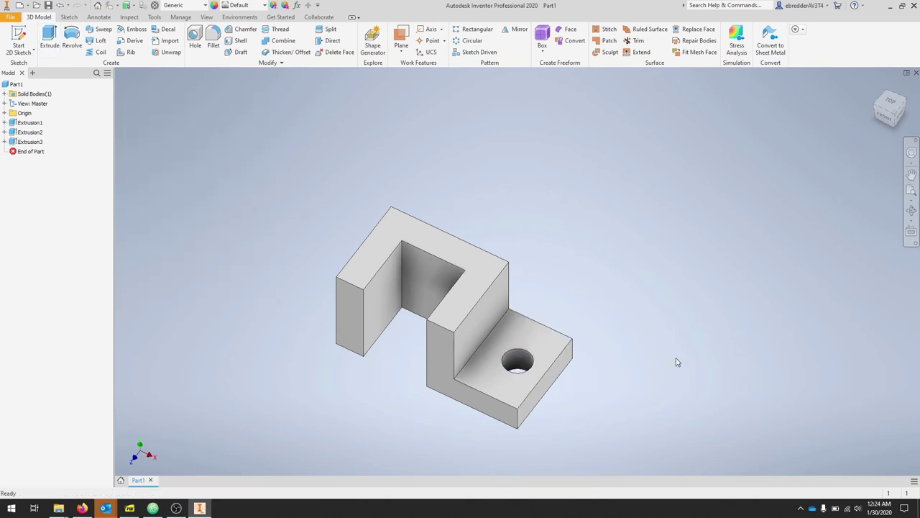
mouse_move(667, 298)
middle_mouse_down()
mouse_move(655, 254)
mouse_move(616, 254)
mouse_move(624, 298)
mouse_move(610, 252)
middle_mouse_up()
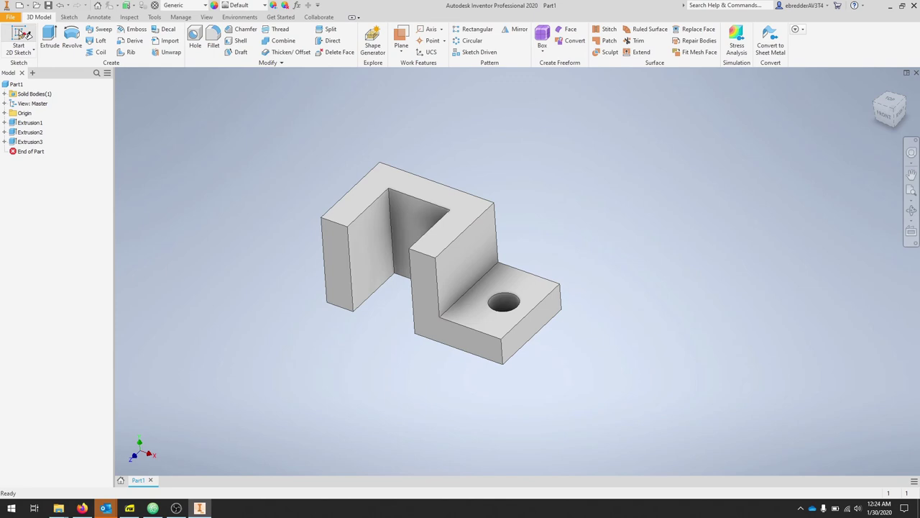
Start a sketch on the step's inner face and draw a diagonal line across its top corner
left_click(20, 34)
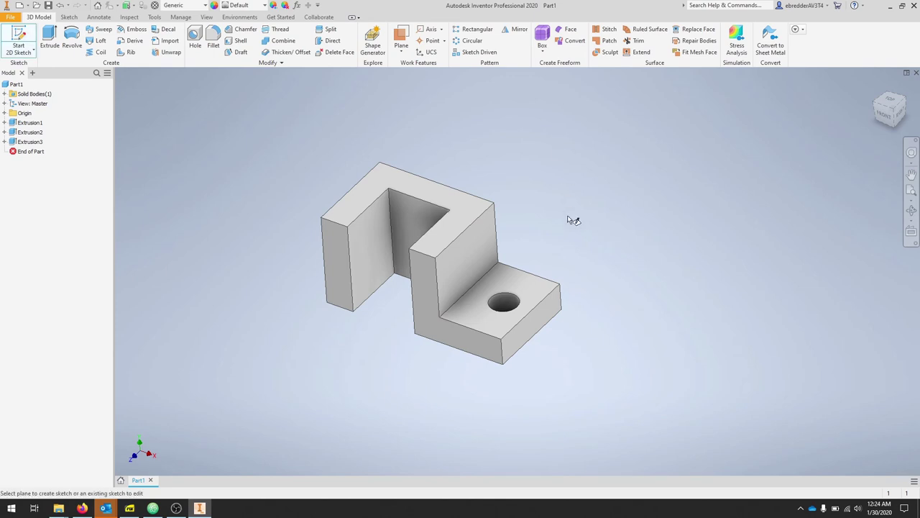
left_click(465, 267)
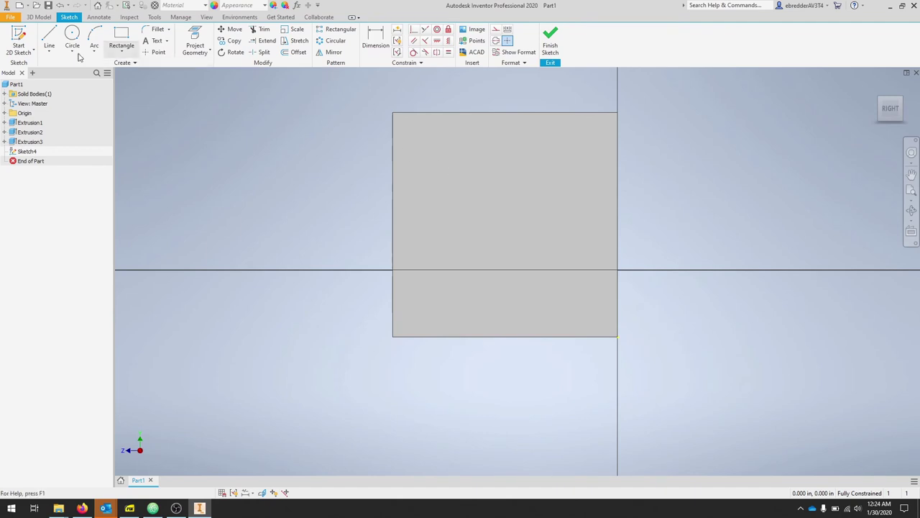
left_click(48, 38)
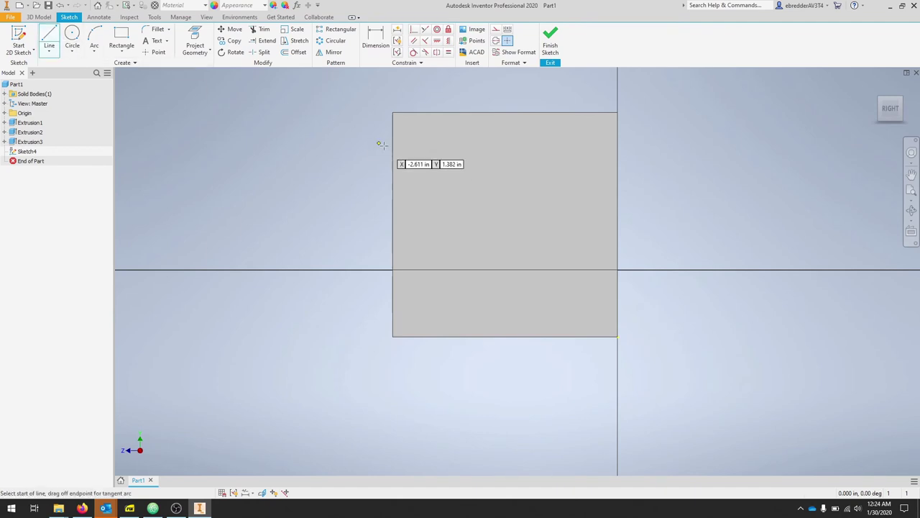
left_click(456, 112)
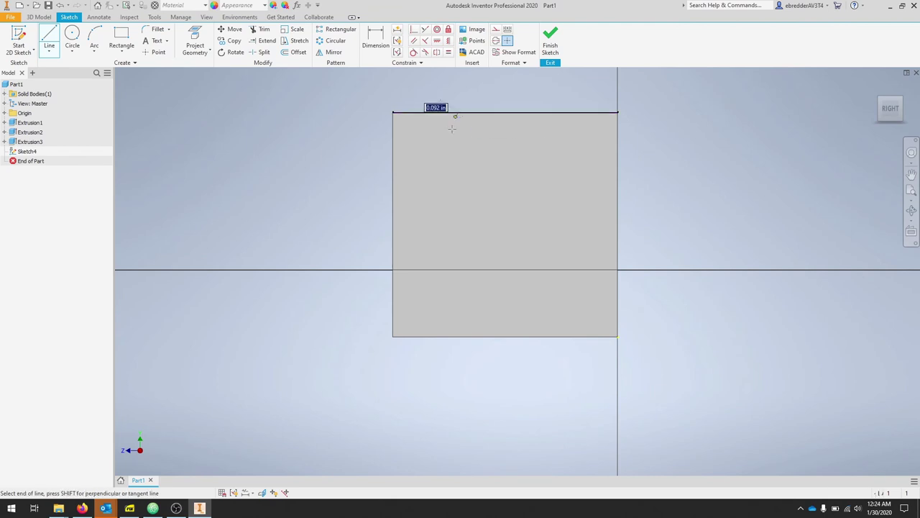
key("Escape")
left_click(393, 165)
double_click(458, 112)
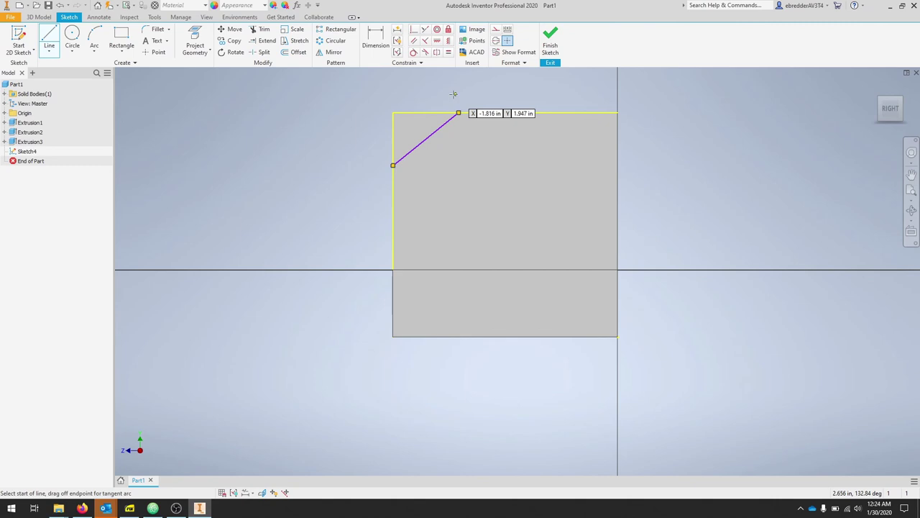
Dimension the diagonal line's horizontal and vertical legs to 1.000 each and finish the sketch
key("d")
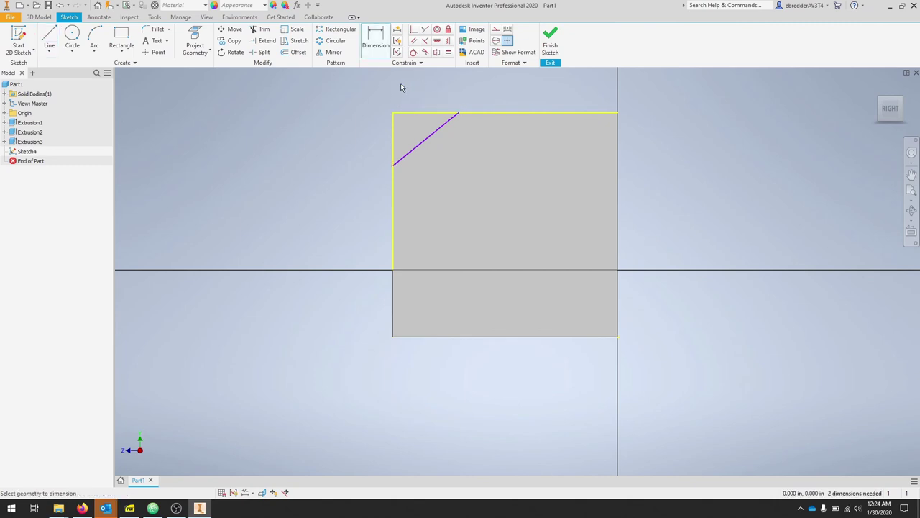
left_click(460, 113)
left_click(496, 95)
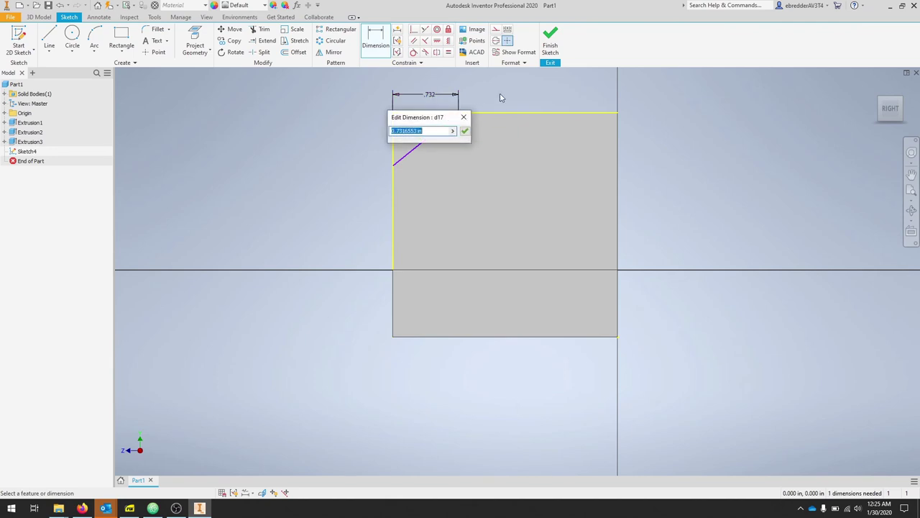
type("1")
key("Return")
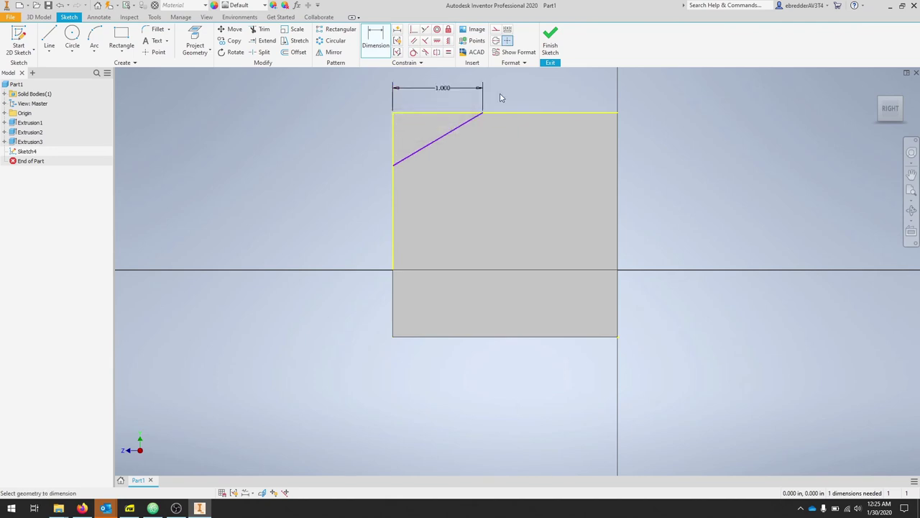
left_click(393, 165)
left_click(393, 114)
left_click(363, 129)
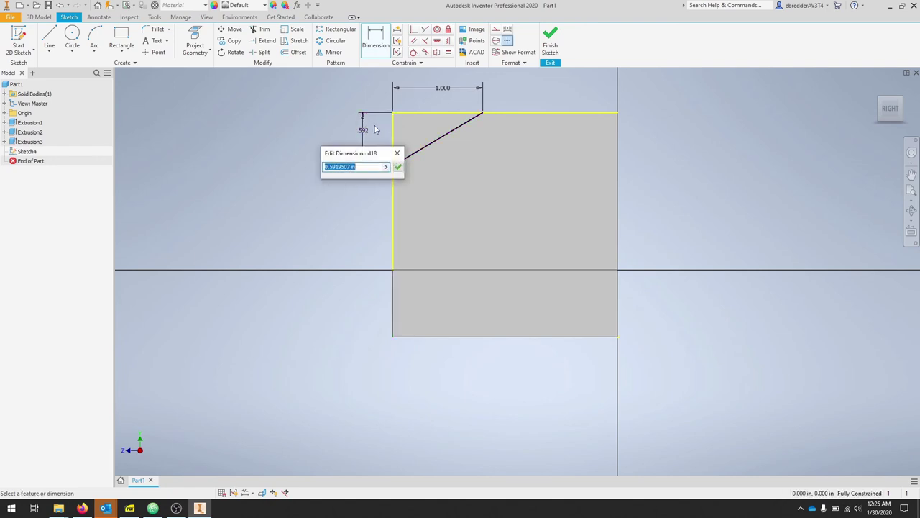
type("1")
key("Return")
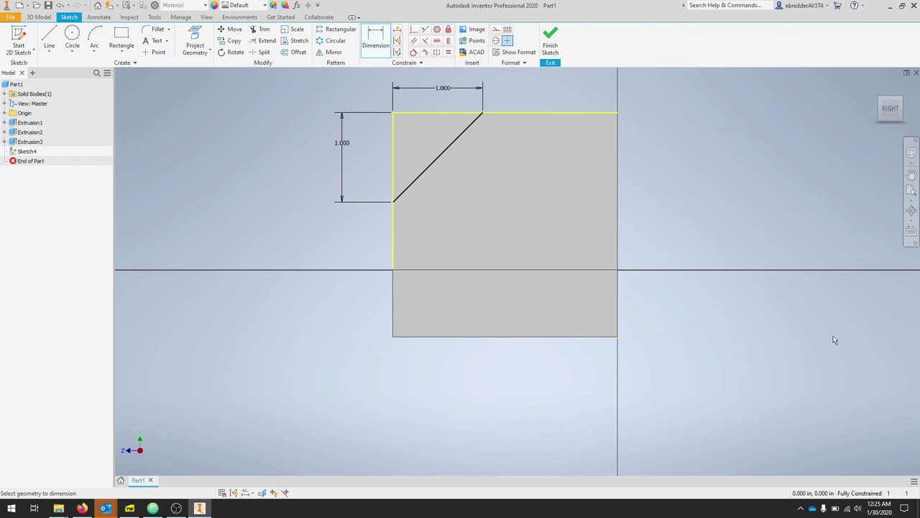
left_click(550, 40)
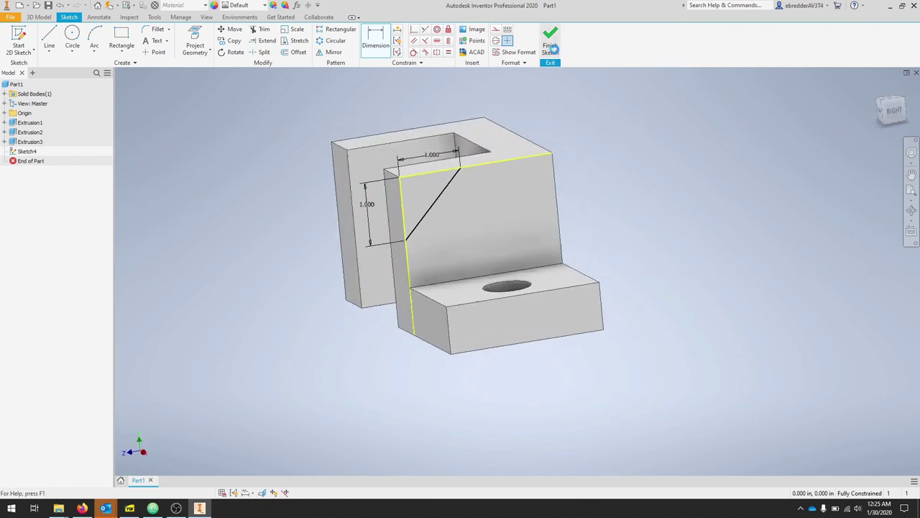
Extrude the 1.000 by 1.000 corner triangle as a cut ending at the far face
left_click(49, 37)
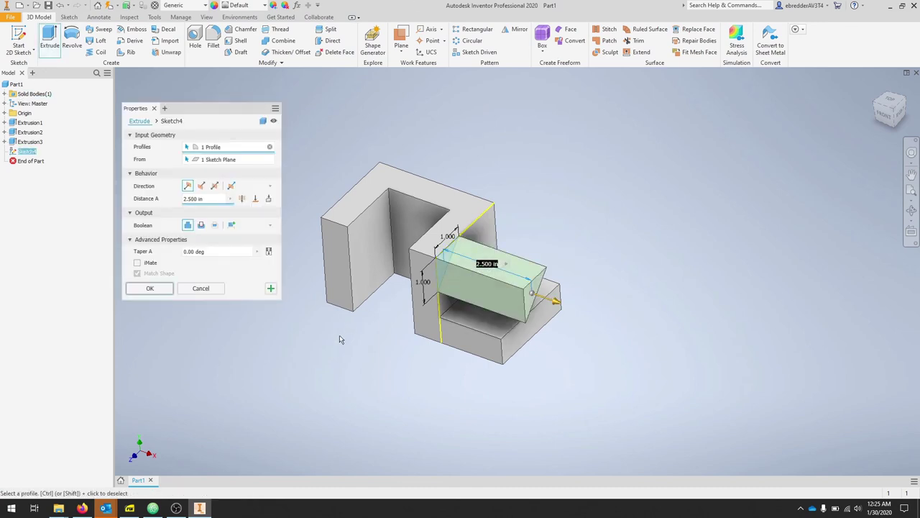
left_click(201, 185)
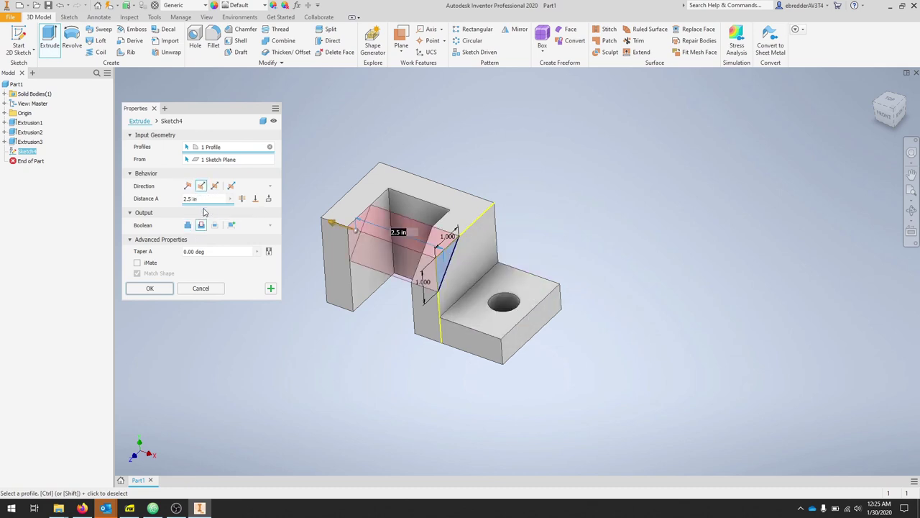
left_click(242, 199)
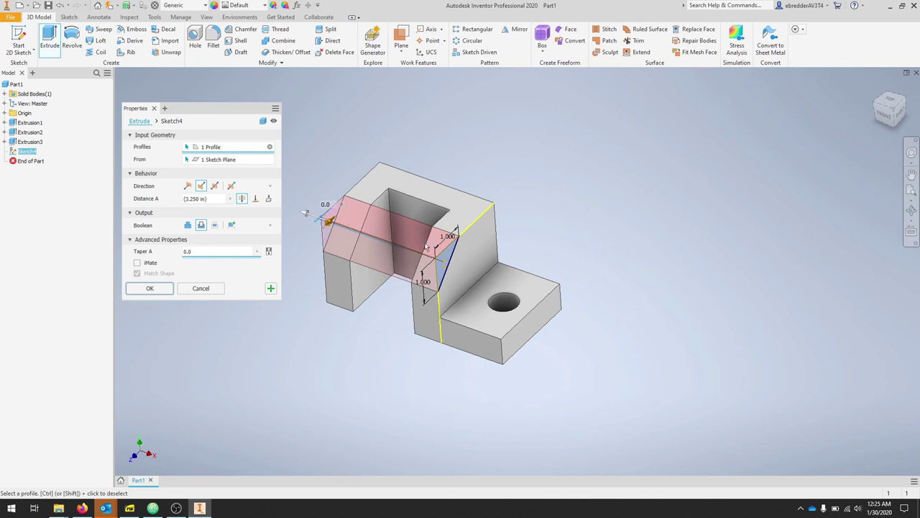
left_click(256, 199)
middle_click_drag(369, 187, 503, 302, "shift")
left_click(514, 304)
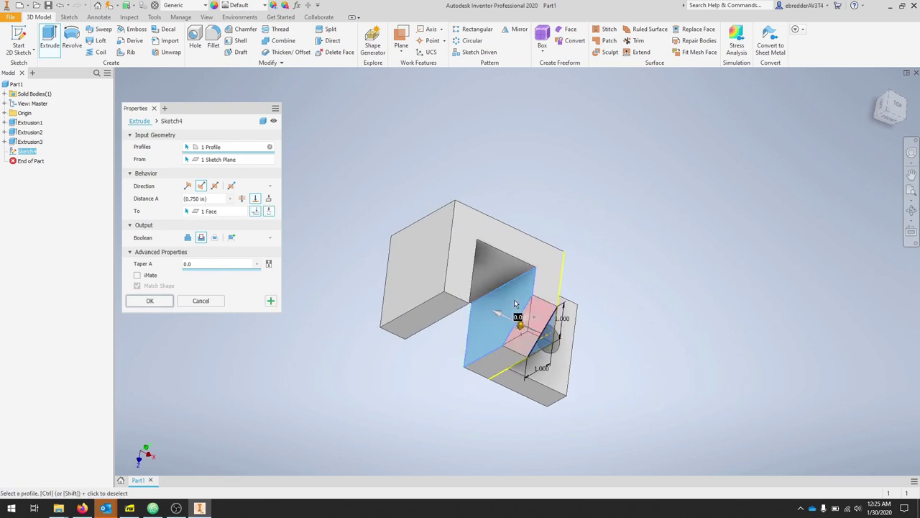
middle_click_drag(681, 316, 612, 288, "shift")
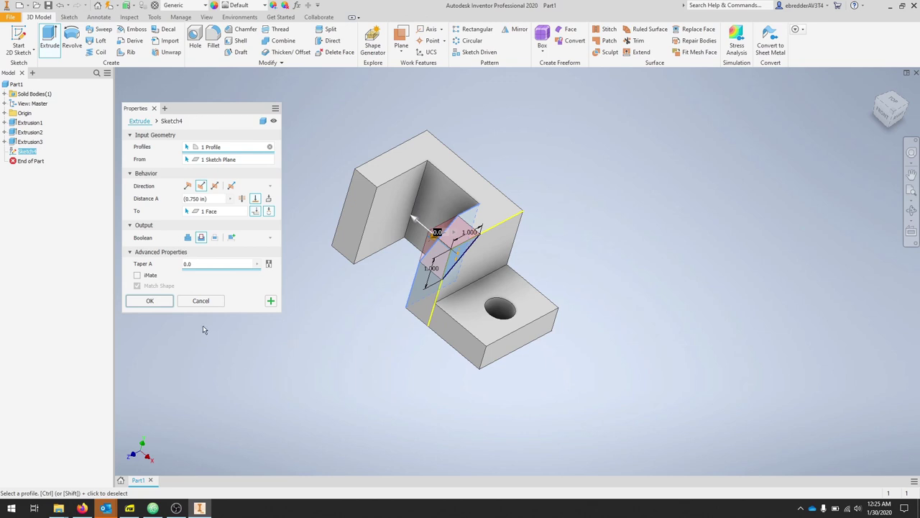
left_click(150, 301)
mouse_move(291, 300)
middle_mouse_down("shift")
mouse_move(374, 336)
mouse_move(382, 352)
middle_mouse_up("shift")
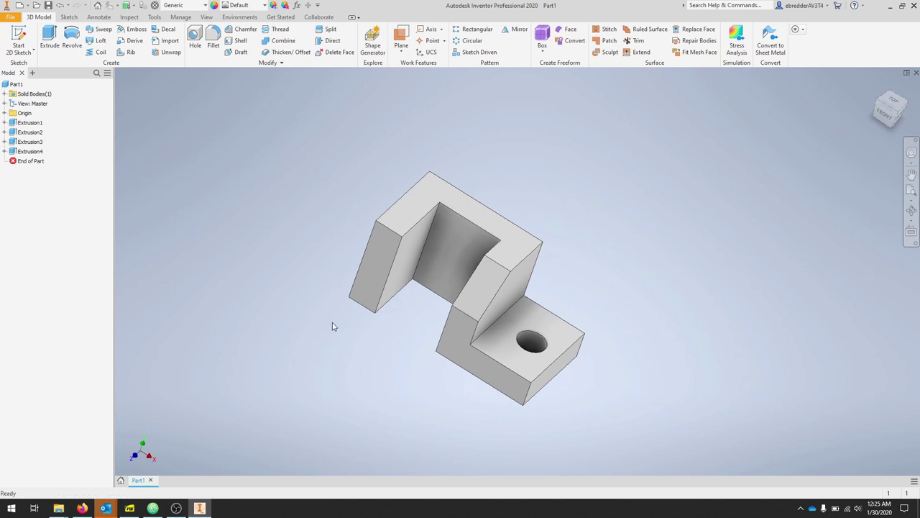